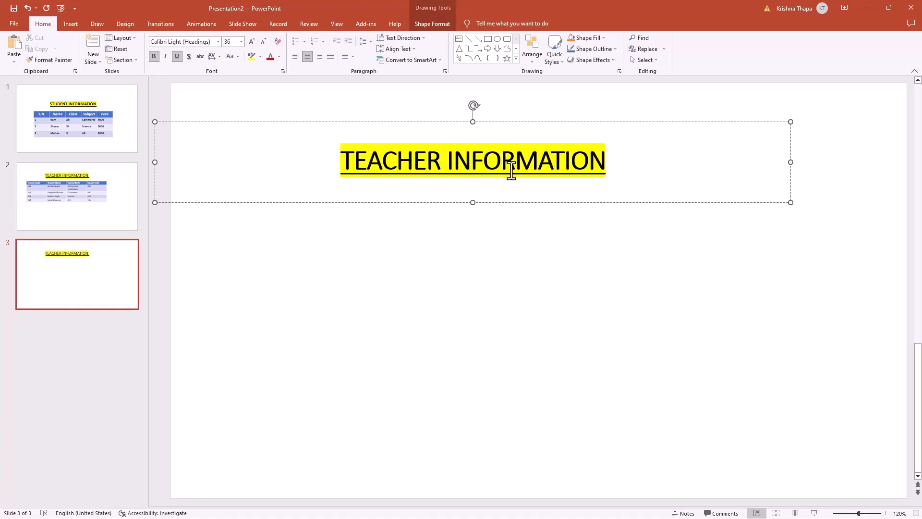
- Replace the word TEACHER in slide 3's title so that it reads COURSE INFORMATION
{"action": "key", "text": "ctrl+BackSpace"}
{"action": "type", "text": "CO"}
{"action": "type", "text": "URSE"}
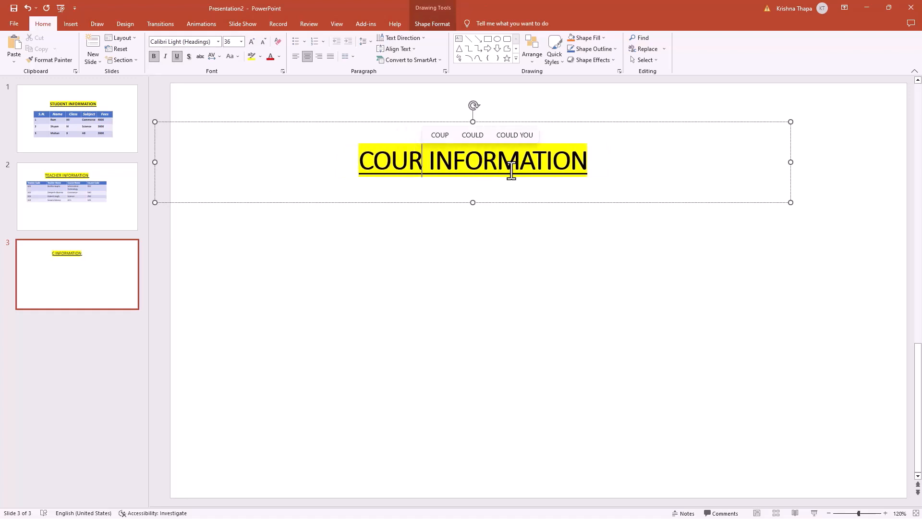
{"action": "left_click", "coordinate": [509, 222]}
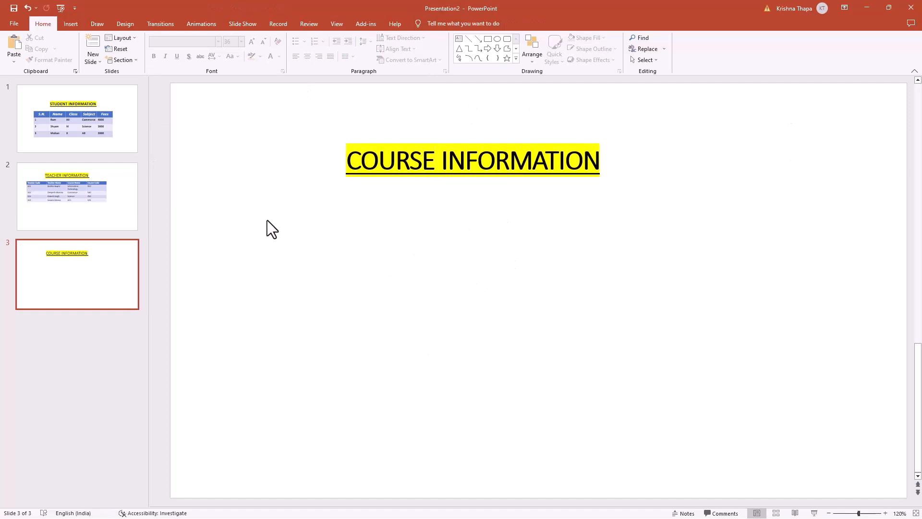
- Draw a wide, single-cell table freehand below the COURSE INFORMATION title
{"action": "left_click", "coordinate": [73, 21]}
{"action": "left_click", "coordinate": [45, 61]}
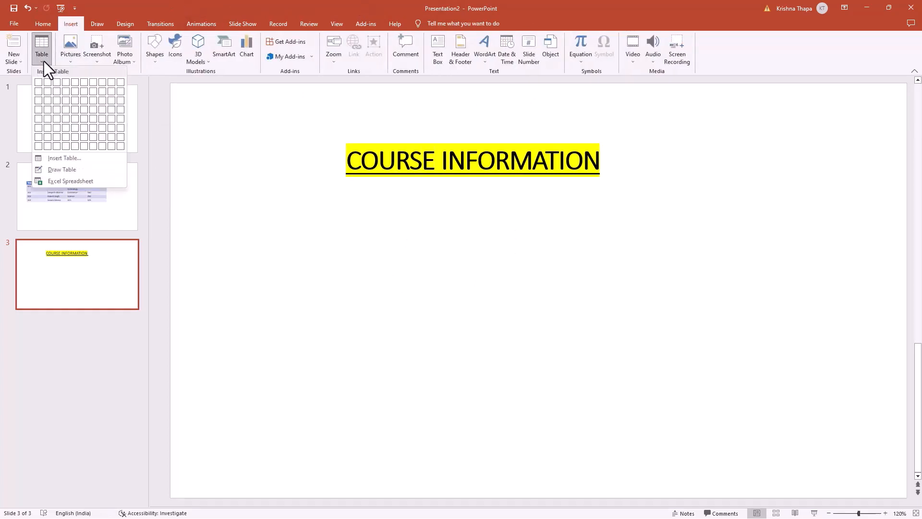
{"action": "left_click", "coordinate": [50, 170]}
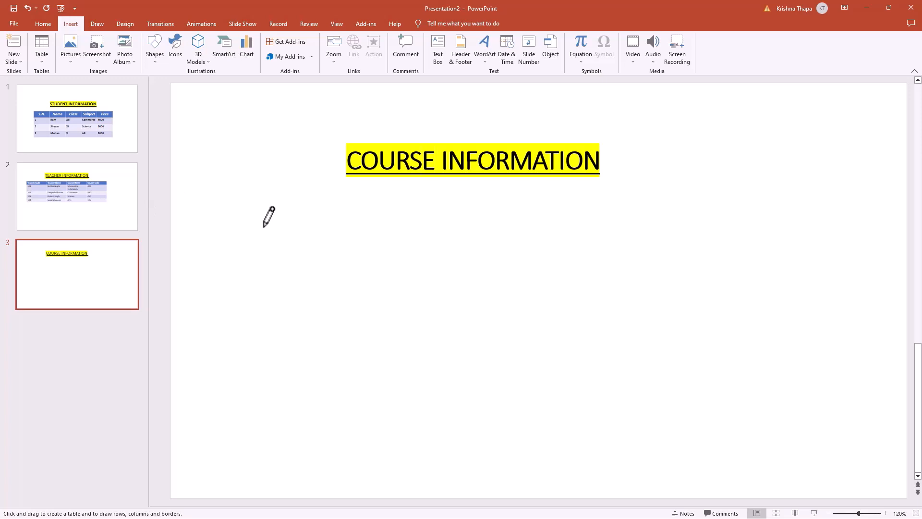
{"action": "mouse_move", "coordinate": [263, 226]}
{"action": "left_mouse_down"}
{"action": "mouse_move", "coordinate": [610, 252]}
{"action": "mouse_move", "coordinate": [712, 248]}
{"action": "left_mouse_up"}
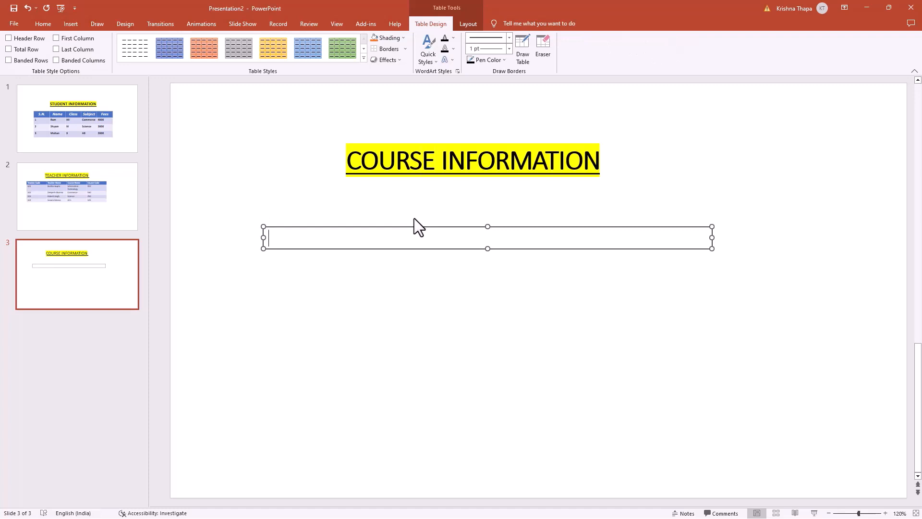
- Fill the table's single column with COURSE NAME, Commerce, Science, Maths, Humanities and Arts, adding one row per entry
{"action": "type", "text": "COURS"}
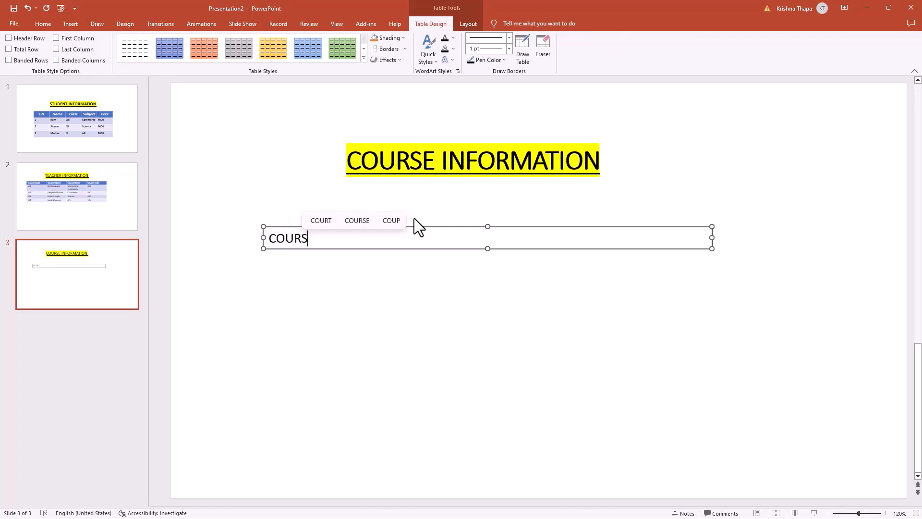
{"action": "type", "text": "E NAME"}
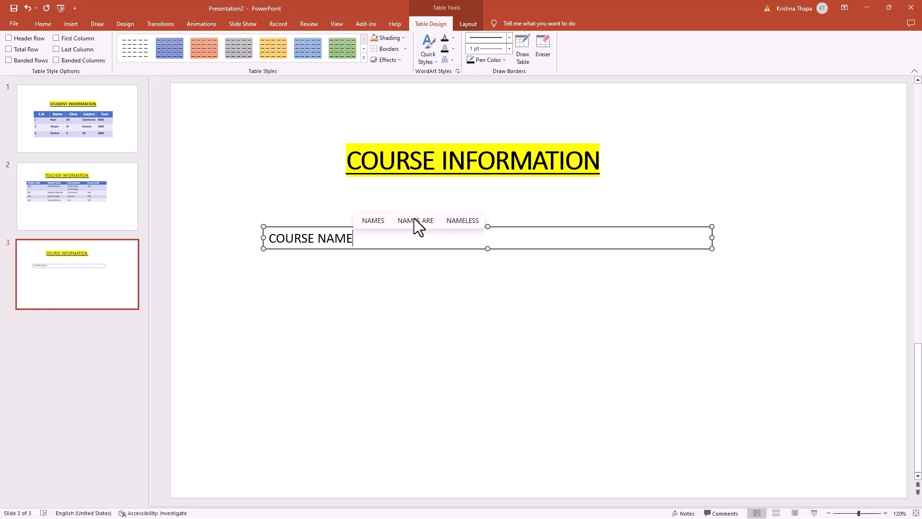
{"action": "key", "text": "Tab"}
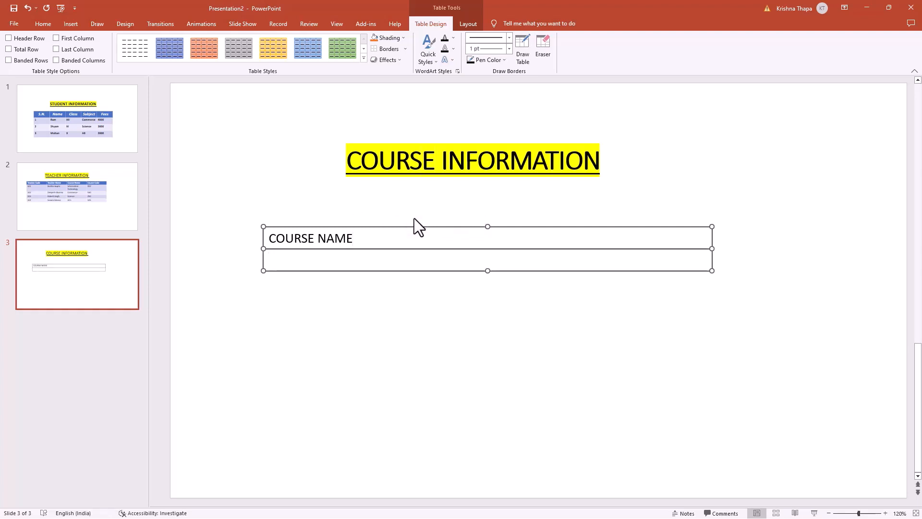
{"action": "type", "text": "C"}
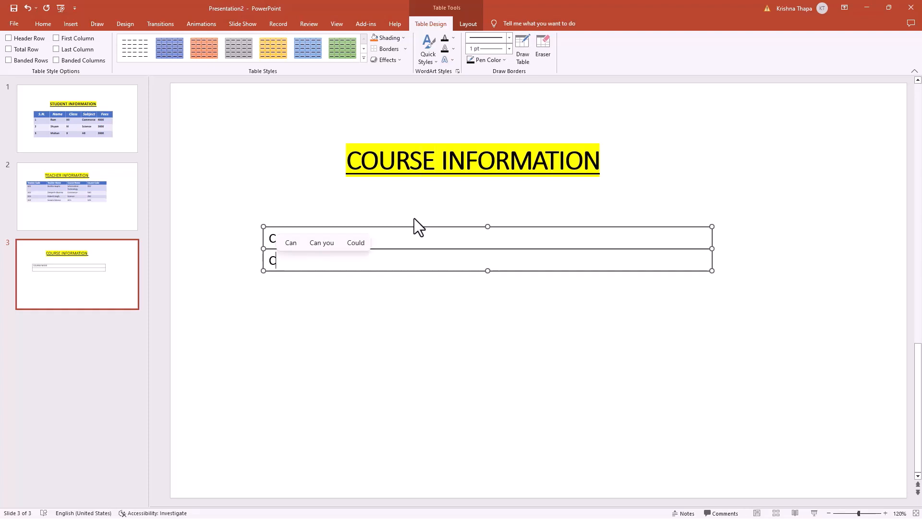
{"action": "type", "text": "ommerce"}
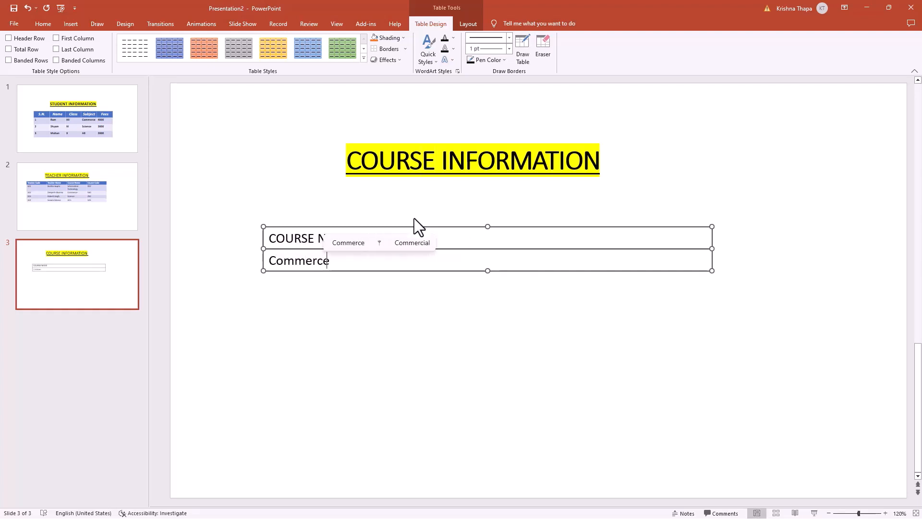
{"action": "key", "text": "Return"}
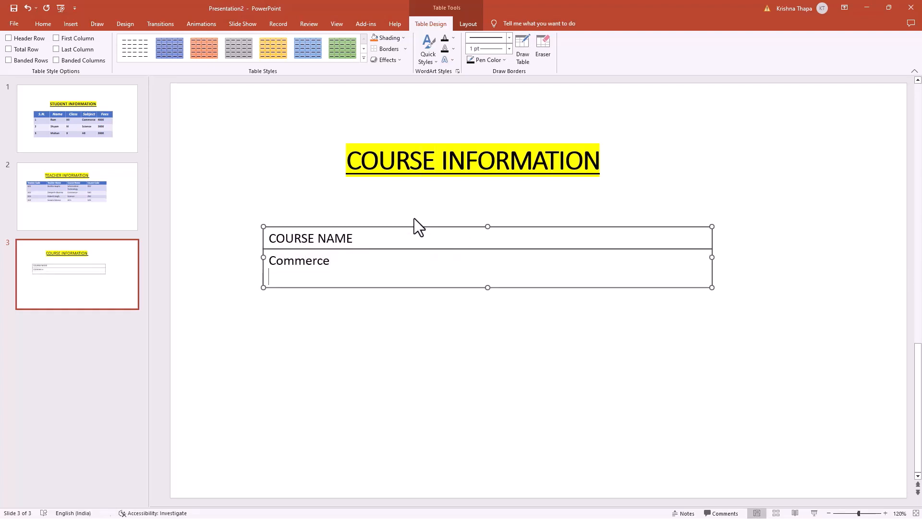
{"action": "key", "text": "BackSpace"}
{"action": "key", "text": "Tab"}
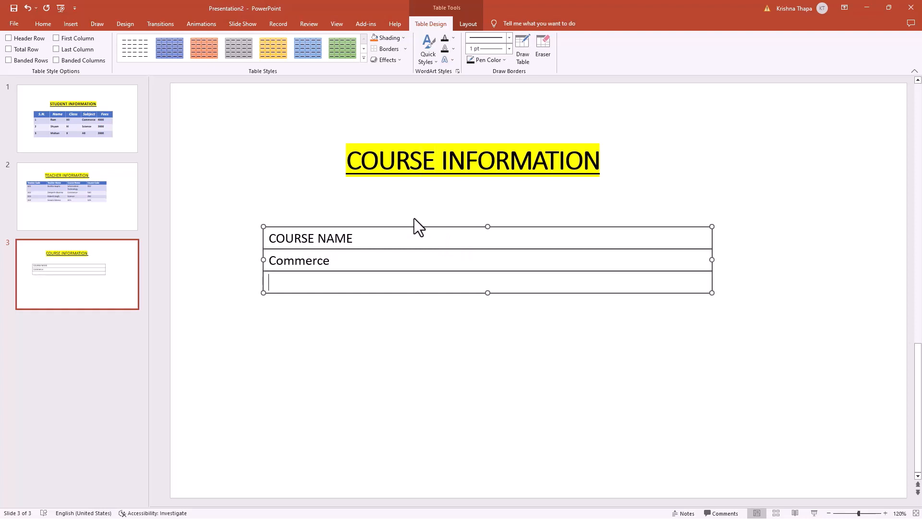
{"action": "type", "text": "Science"}
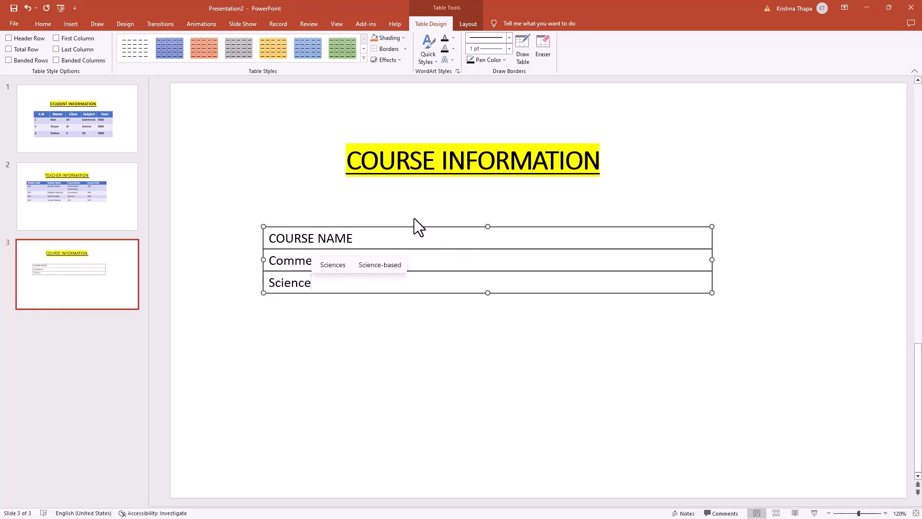
{"action": "key", "text": "Tab"}
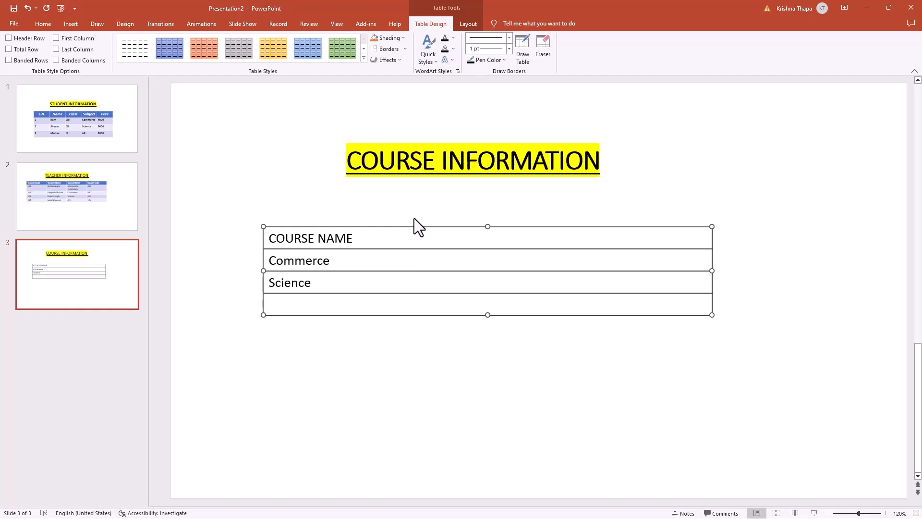
{"action": "type", "text": "Maths Humanities Arts"}
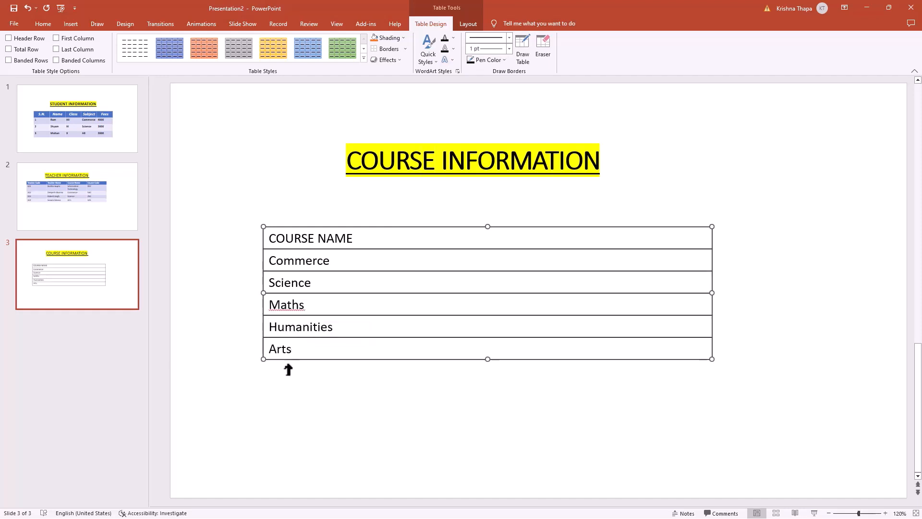
- Make the COURSE NAME header text bold and set its font size to 24
{"action": "left_click", "coordinate": [317, 262]}
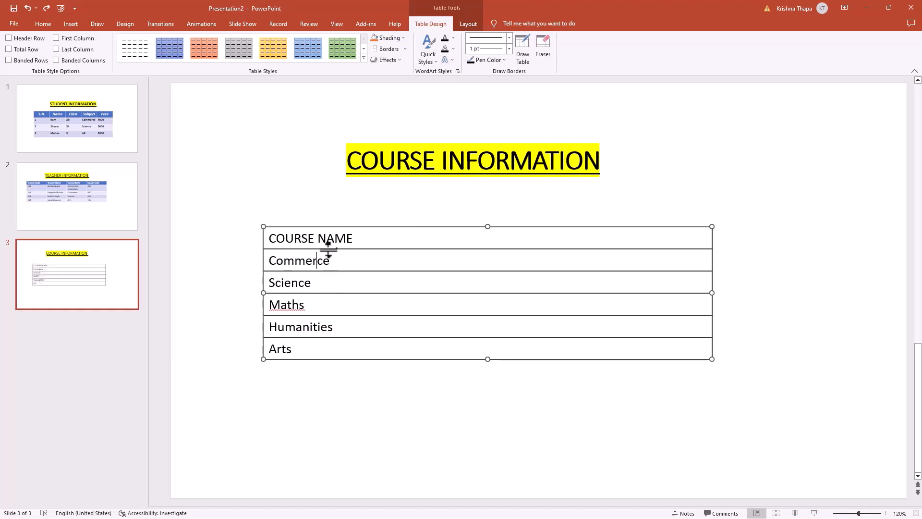
{"action": "left_click_drag", "start_coordinate": [360, 240], "coordinate": [270, 238]}
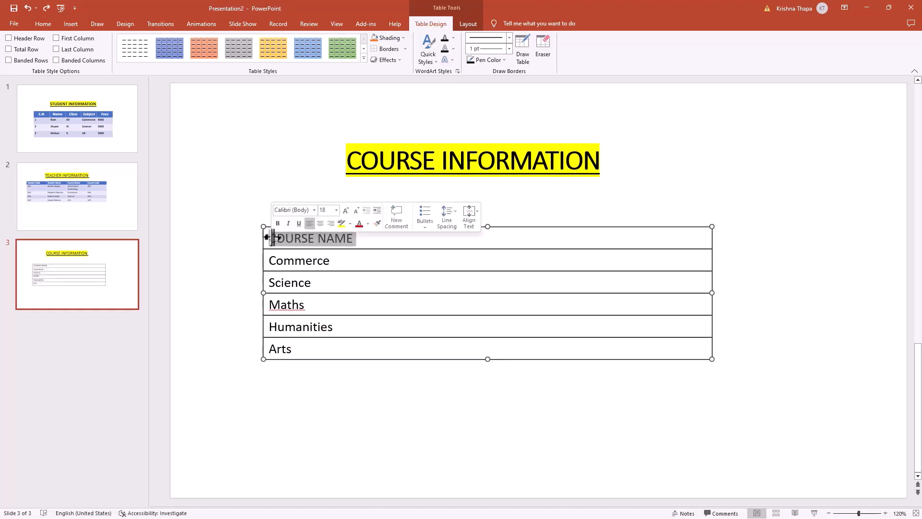
{"action": "left_click", "coordinate": [39, 22]}
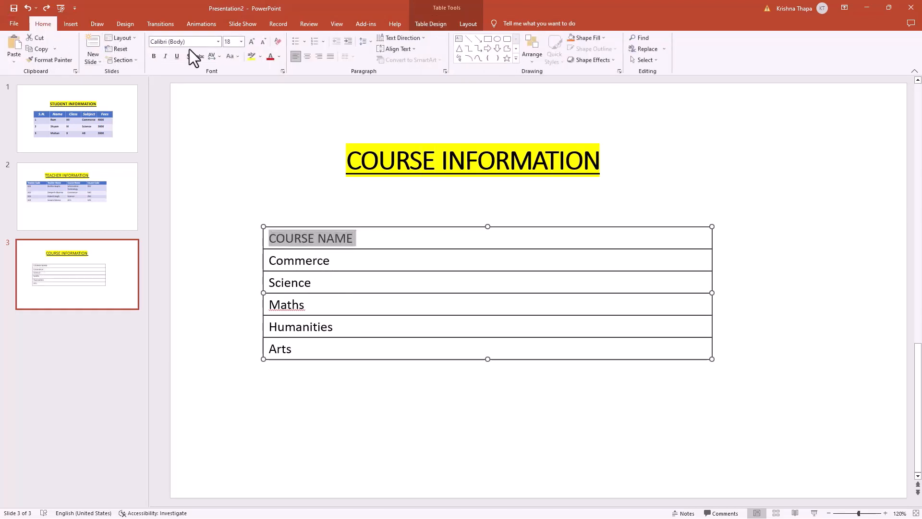
{"action": "left_click", "coordinate": [154, 56]}
{"action": "left_click", "coordinate": [241, 41]}
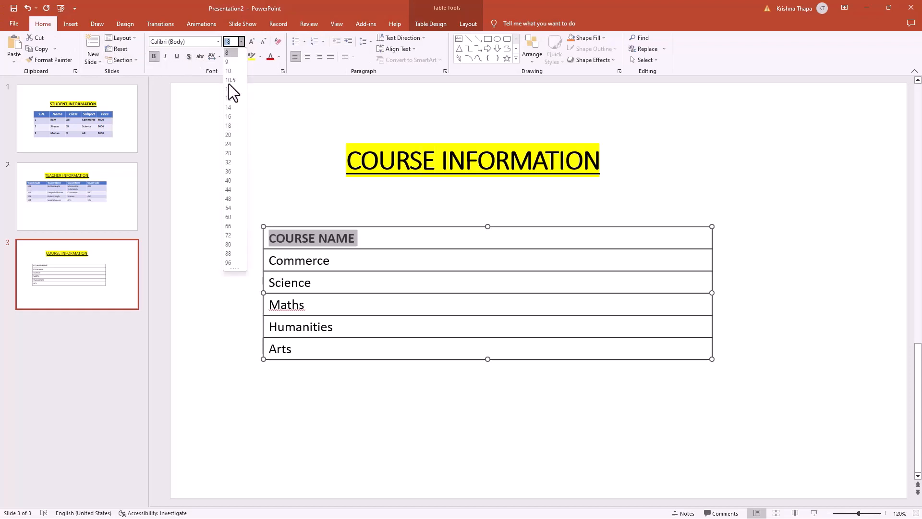
{"action": "left_click", "coordinate": [229, 145]}
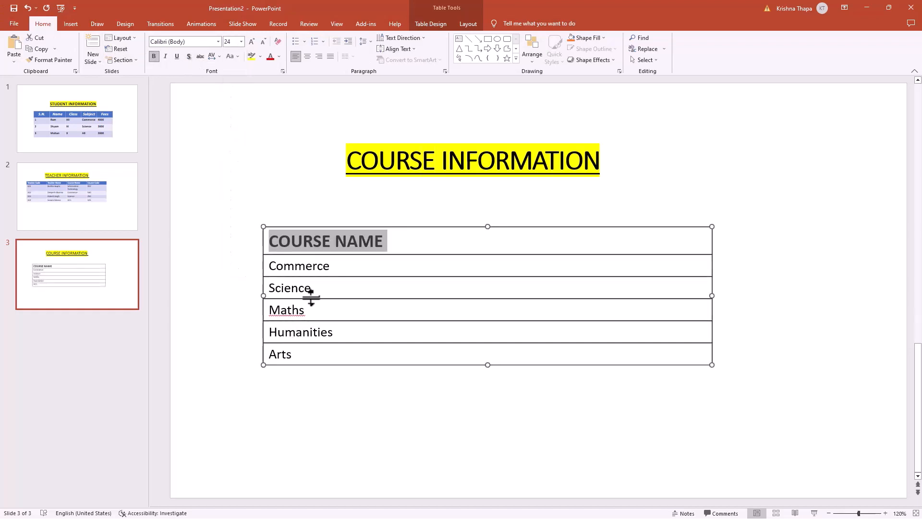
- Set the font size of the five course rows, Commerce to Arts, to 16
{"action": "mouse_move", "coordinate": [308, 358]}
{"action": "left_mouse_down"}
{"action": "mouse_move", "coordinate": [264, 354]}
{"action": "mouse_move", "coordinate": [270, 269]}
{"action": "left_mouse_up"}
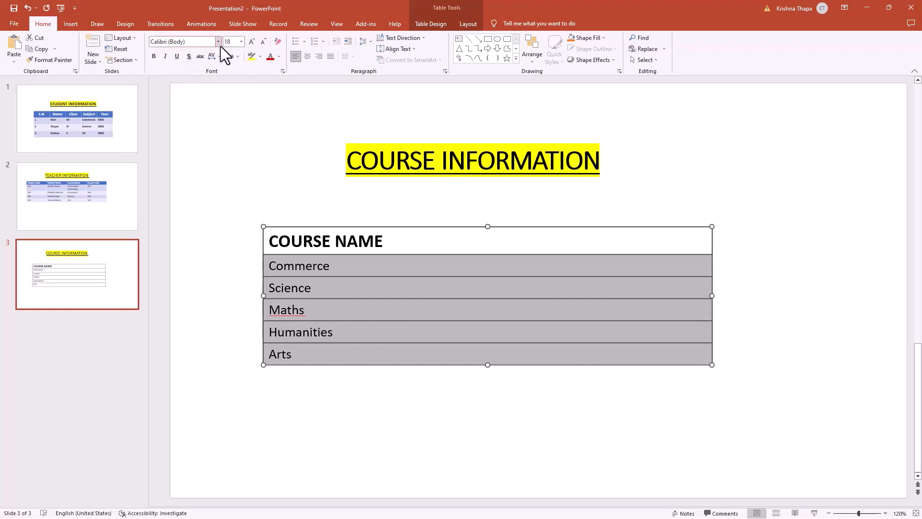
{"action": "left_click", "coordinate": [242, 41]}
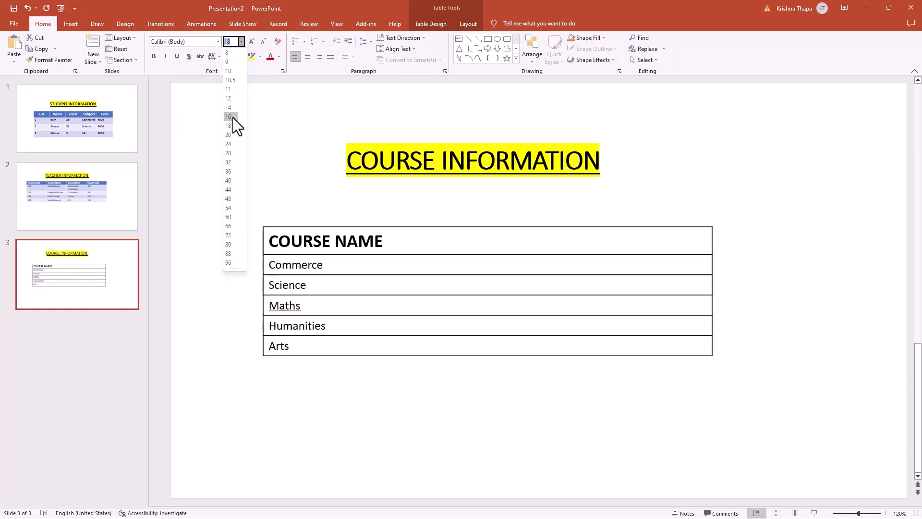
{"action": "left_click", "coordinate": [233, 118]}
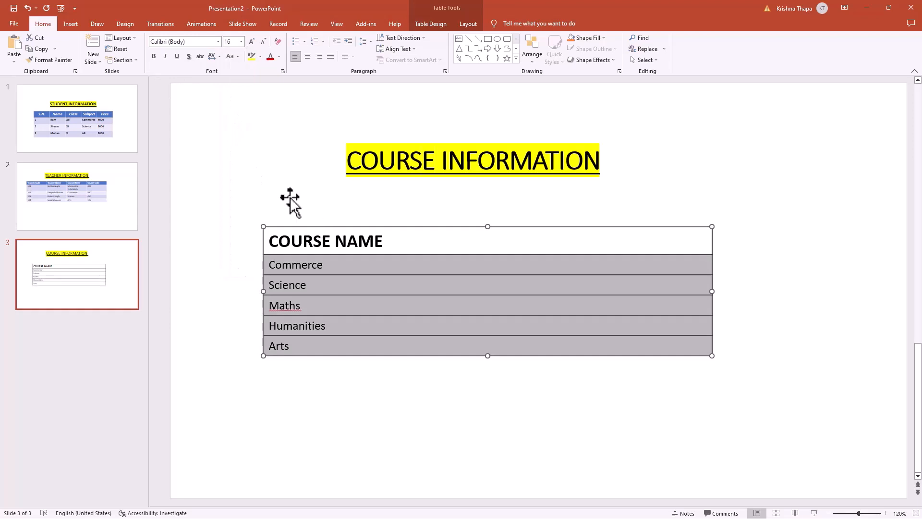
- Highlight the COURSE NAME header text in yellow
{"action": "left_click", "coordinate": [335, 248]}
{"action": "left_click", "coordinate": [264, 234]}
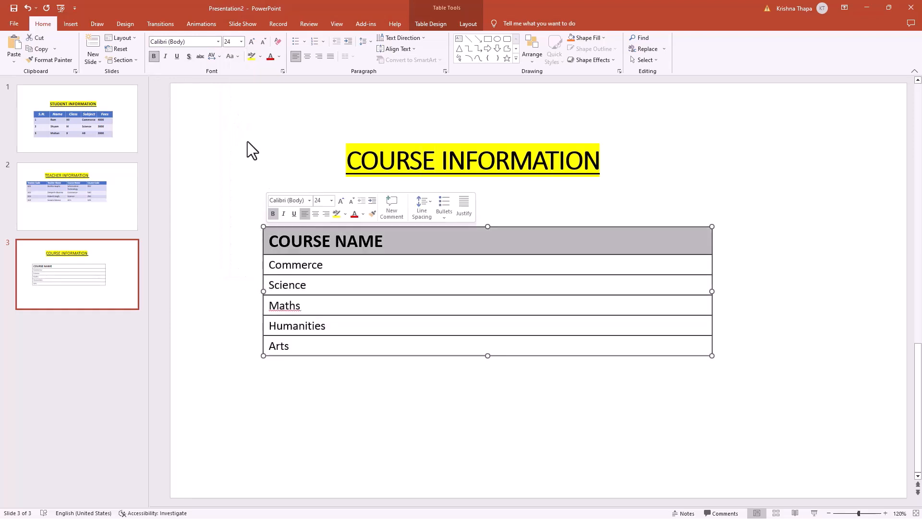
{"action": "left_click", "coordinate": [259, 56]}
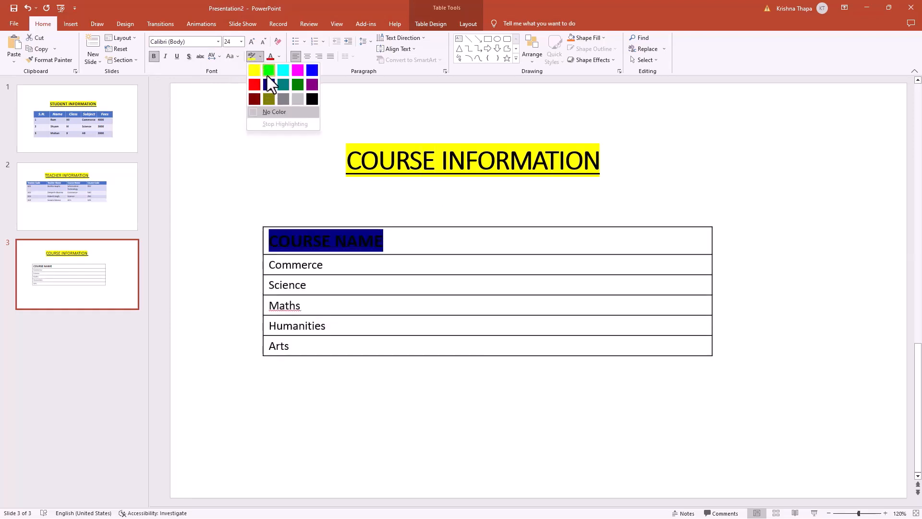
{"action": "left_click", "coordinate": [255, 71]}
{"action": "left_click", "coordinate": [331, 241]}
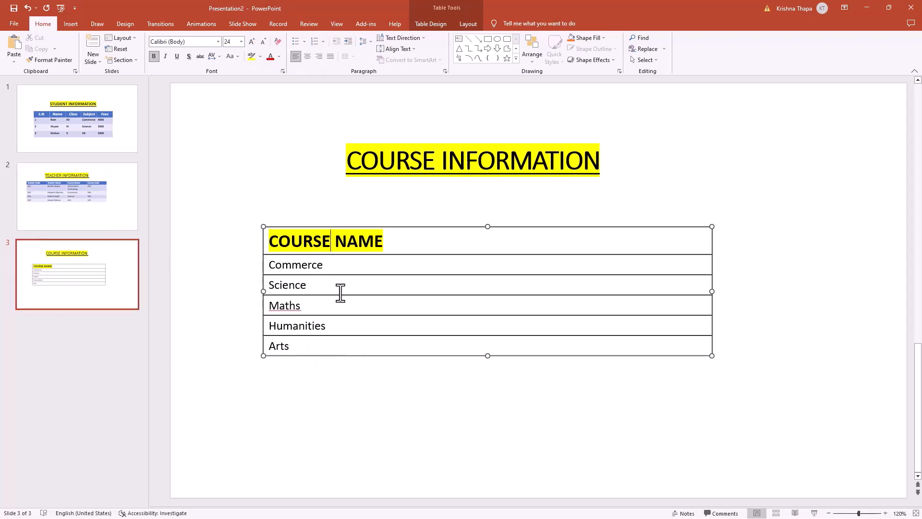
{"action": "left_click", "coordinate": [425, 229]}
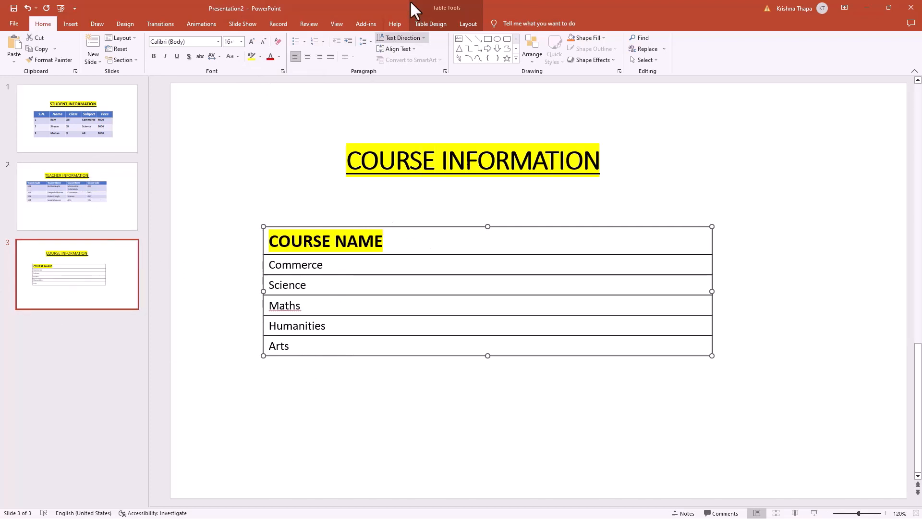
- Apply the green Dark table style with a black header row to the Student Information table on slide 1
{"action": "left_click", "coordinate": [425, 27]}
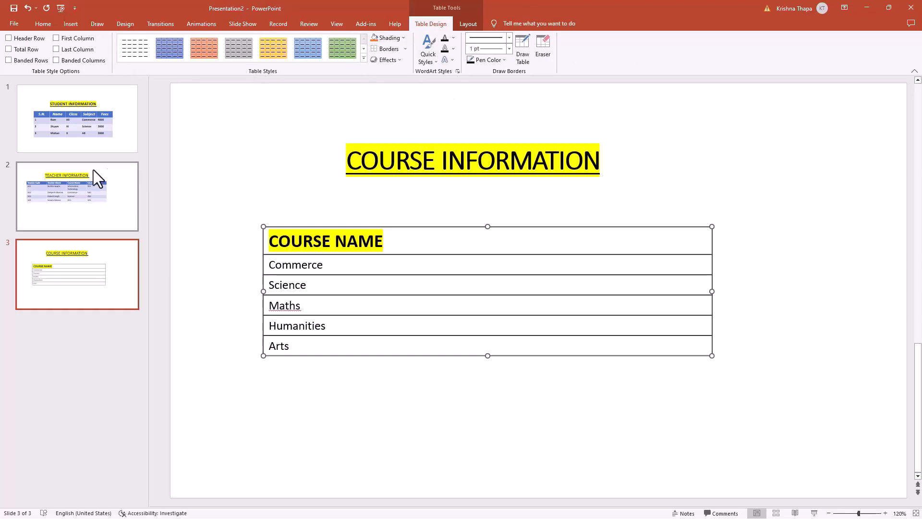
{"action": "left_click", "coordinate": [88, 120]}
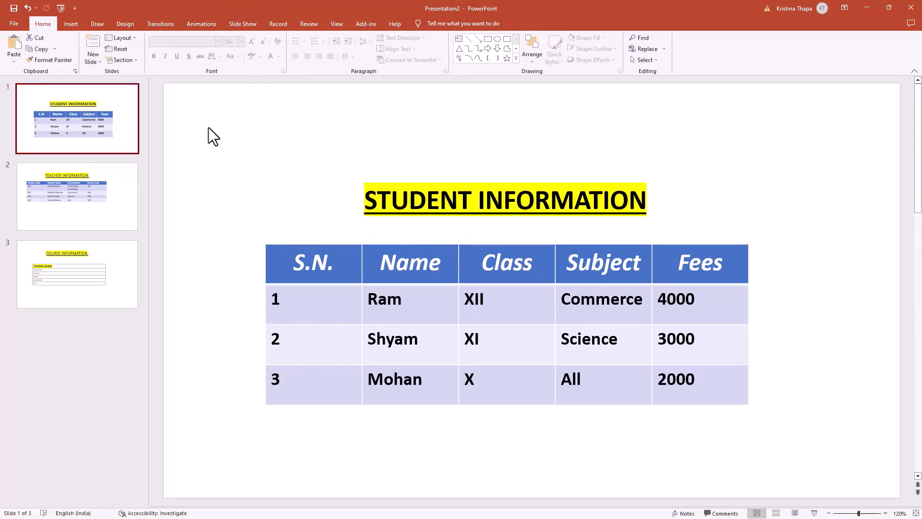
{"action": "left_click", "coordinate": [274, 259]}
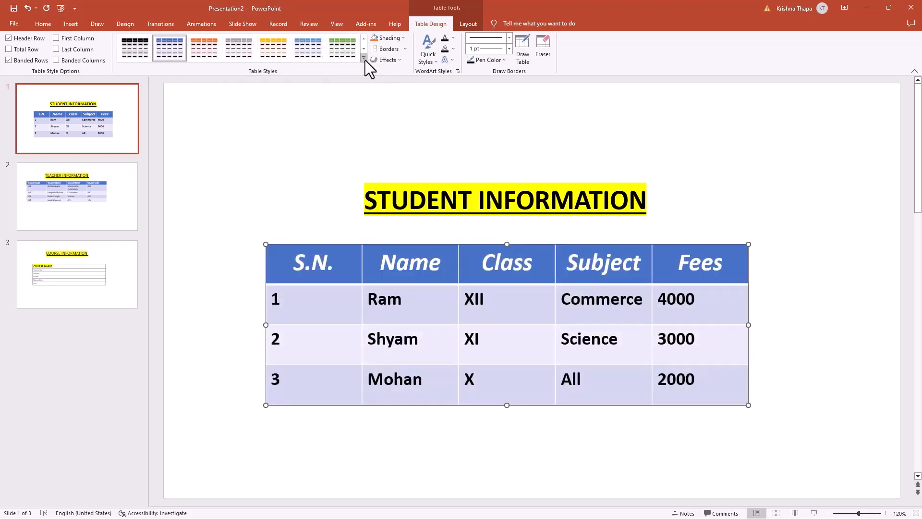
{"action": "left_click", "coordinate": [364, 58]}
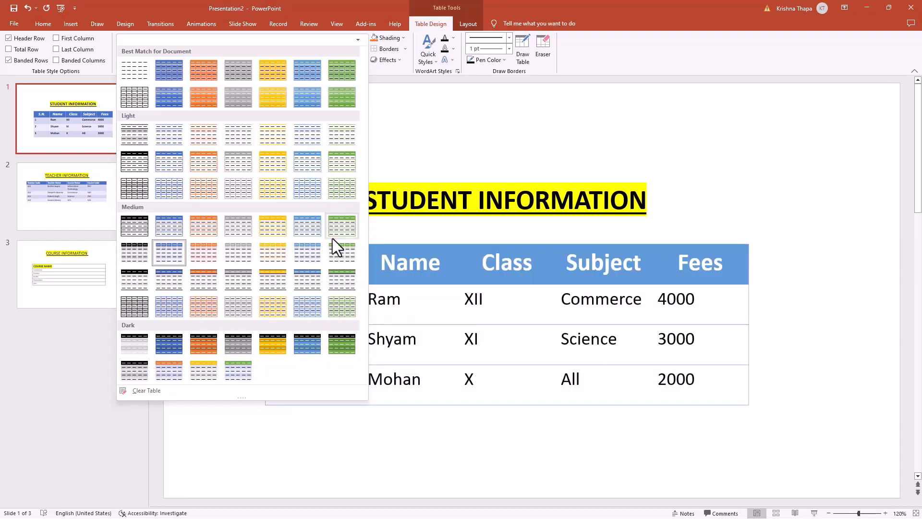
{"action": "left_click", "coordinate": [340, 341]}
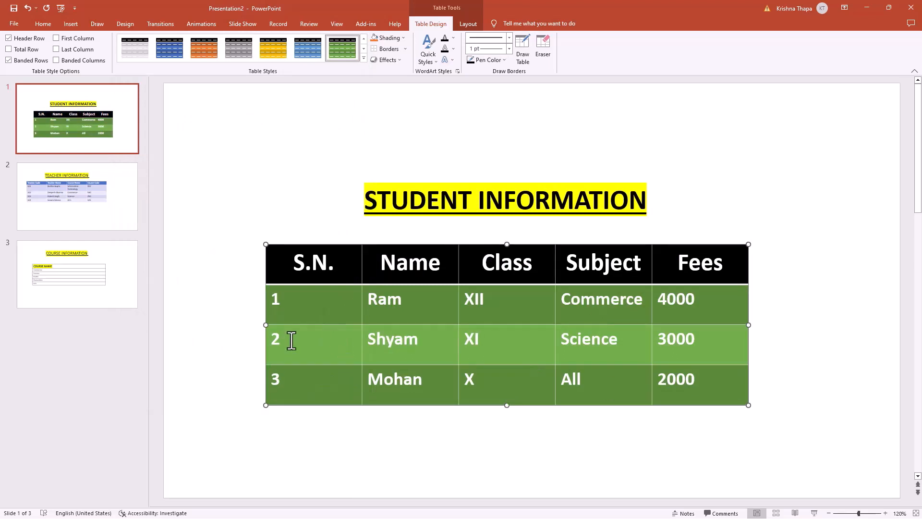
- Review the shading colours, texture fills, fill settings and border options available for the Student Information table
{"action": "left_click", "coordinate": [401, 40]}
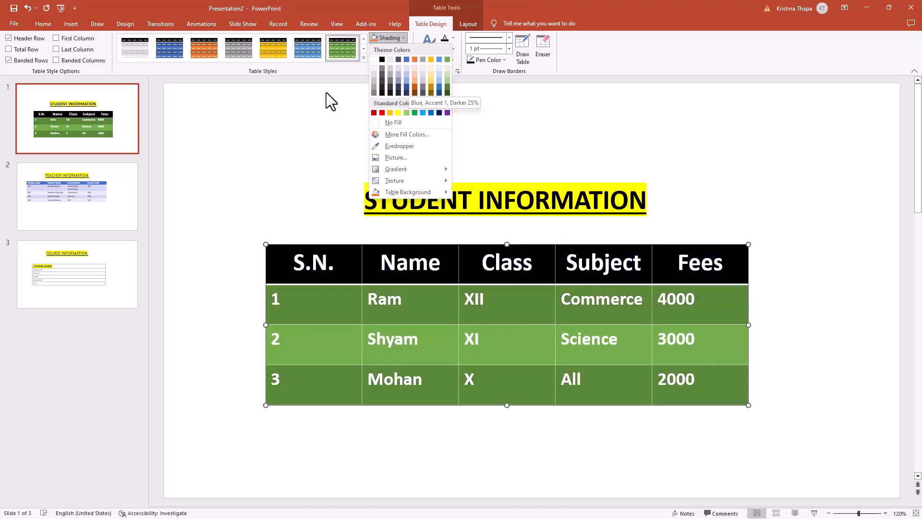
{"action": "left_click", "coordinate": [328, 92]}
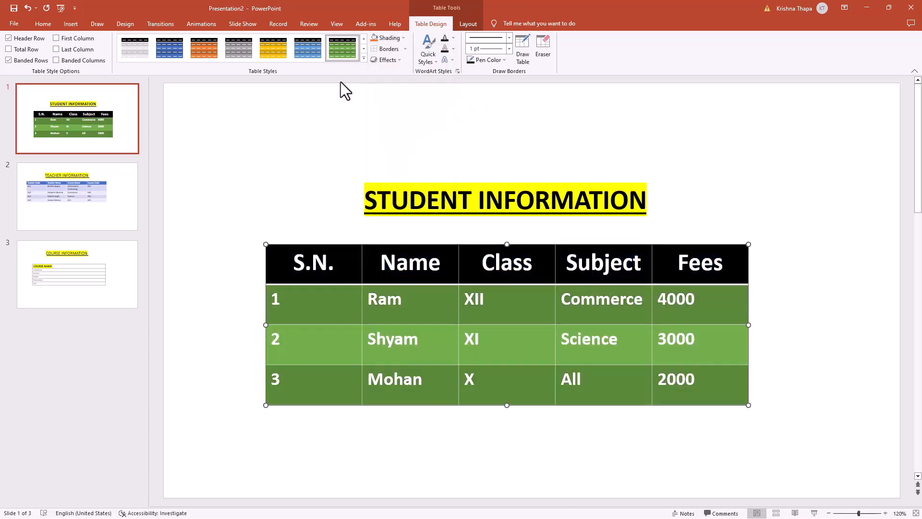
{"action": "left_click", "coordinate": [405, 48]}
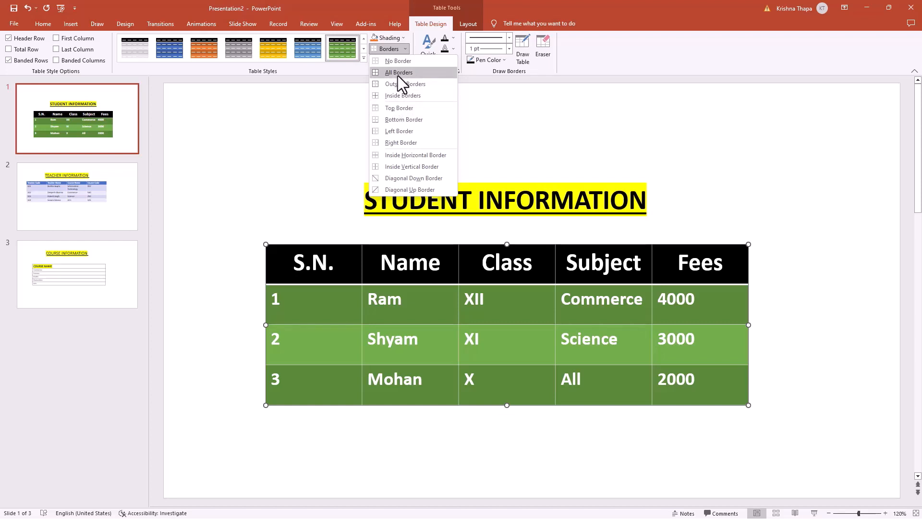
{"action": "left_click", "coordinate": [400, 144]}
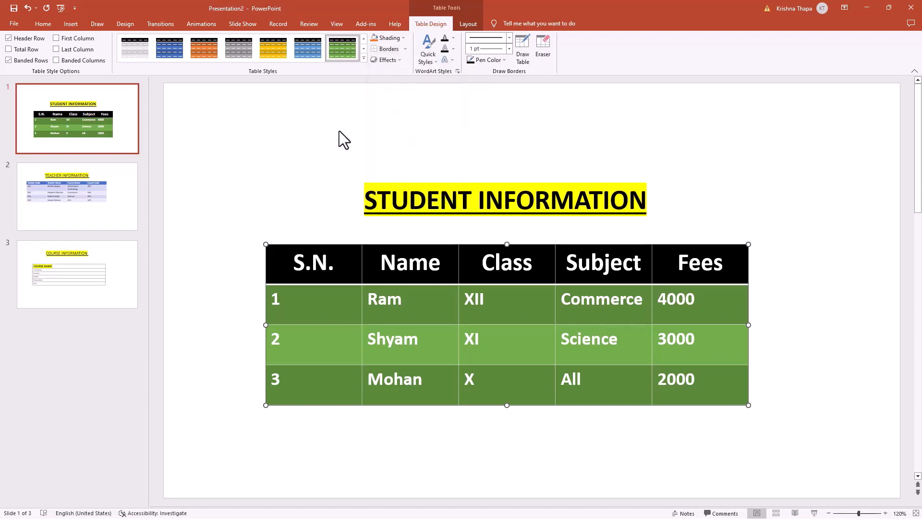
{"action": "left_click", "coordinate": [405, 36]}
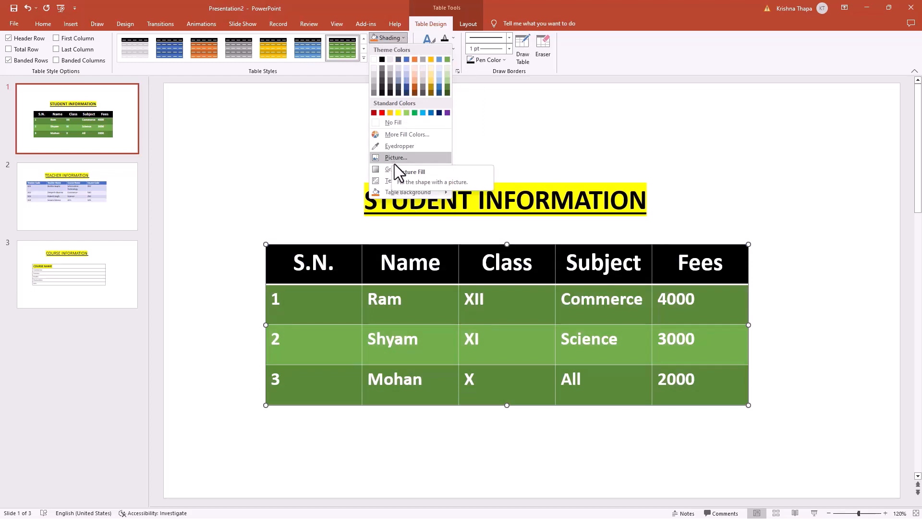
{"action": "mouse_move", "coordinate": [386, 183]}
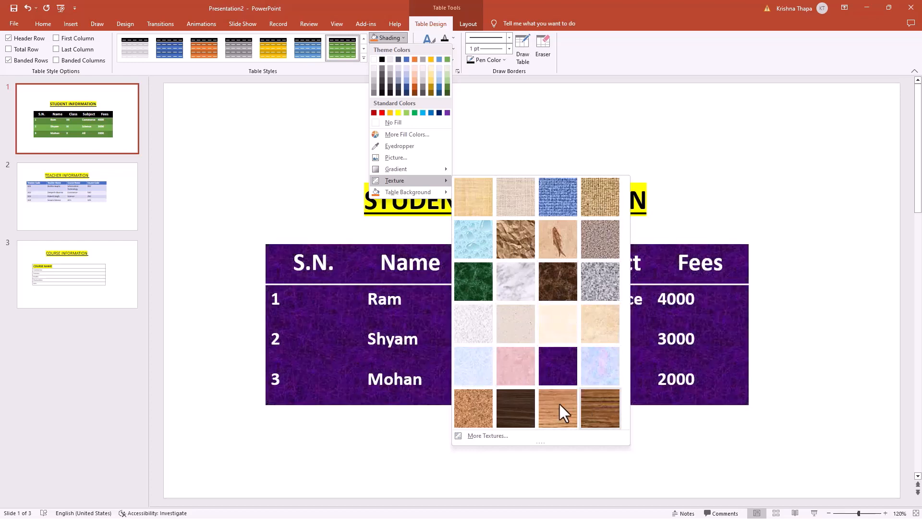
{"action": "left_click", "coordinate": [500, 435]}
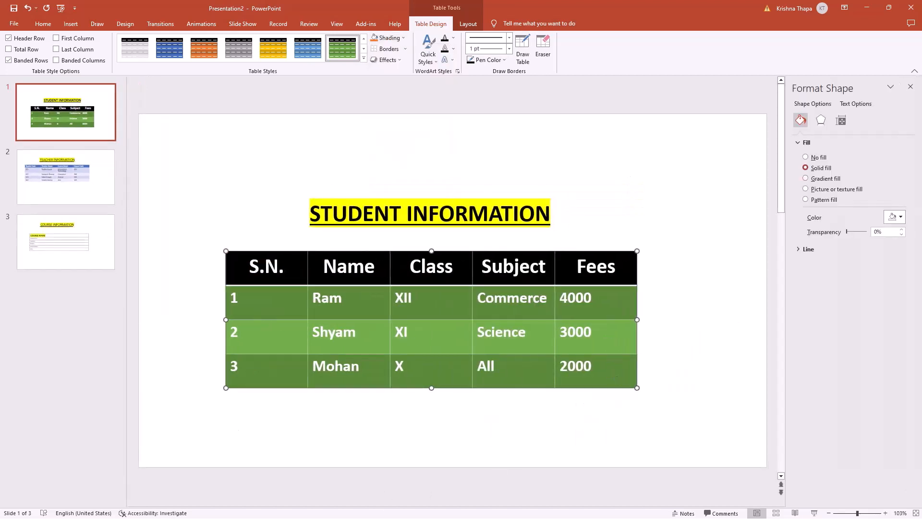
{"action": "left_click", "coordinate": [911, 87]}
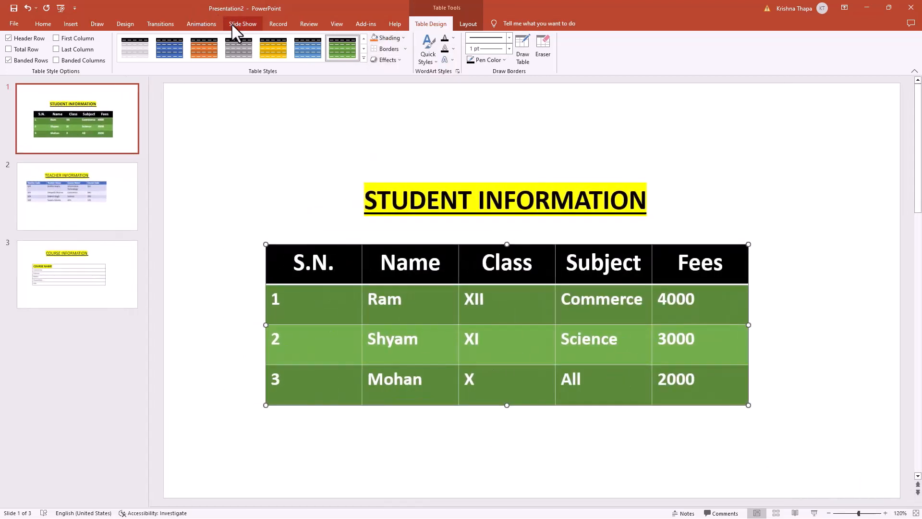
{"action": "left_click", "coordinate": [403, 38]}
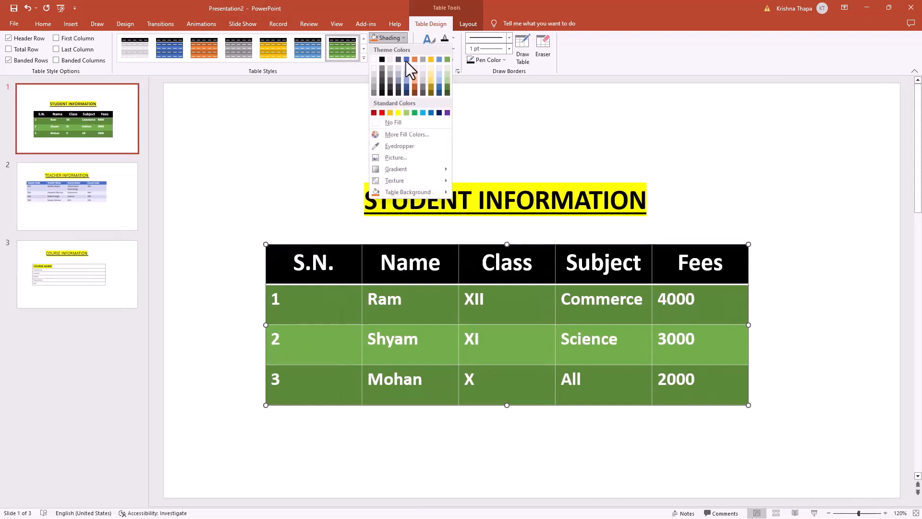
{"action": "left_click", "coordinate": [304, 123]}
- Remove the Student Information table's borders and add the first reflection variation, directly touching the table's lower edge
{"action": "left_click", "coordinate": [402, 50]}
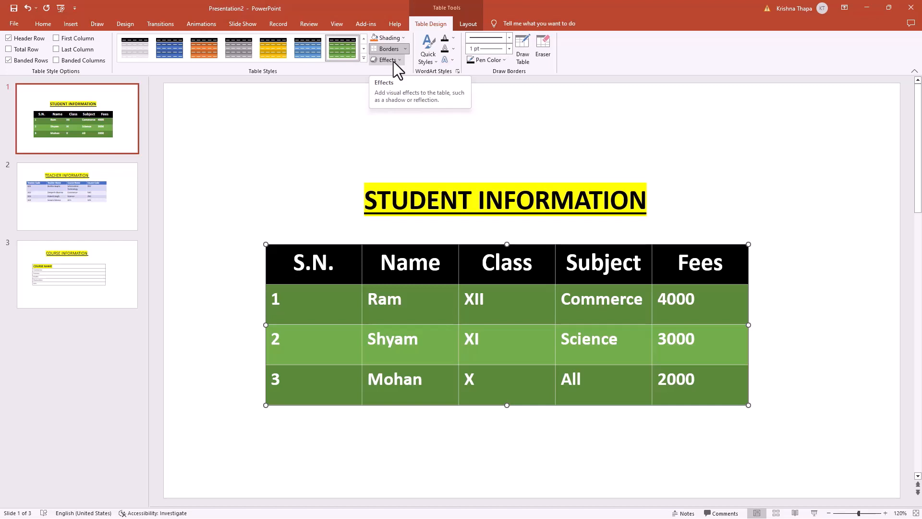
{"action": "left_click", "coordinate": [399, 61]}
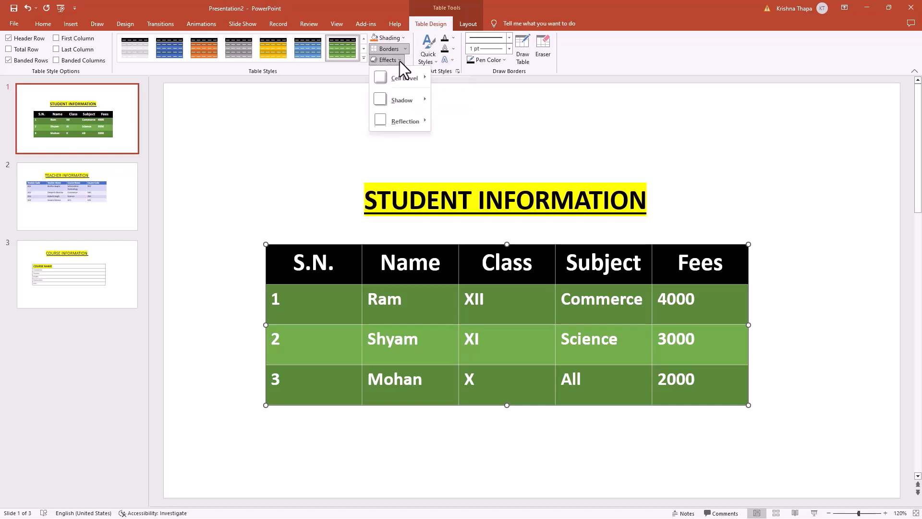
{"action": "mouse_move", "coordinate": [400, 82]}
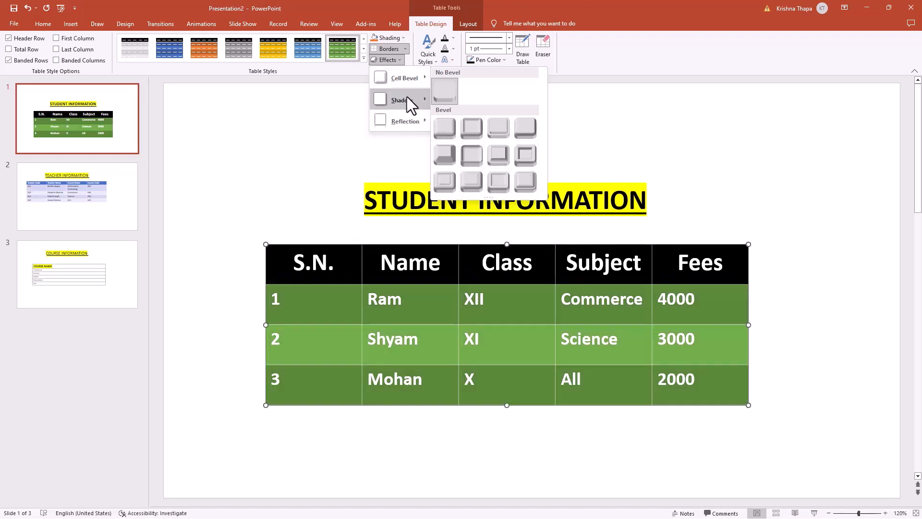
{"action": "mouse_move", "coordinate": [406, 100]}
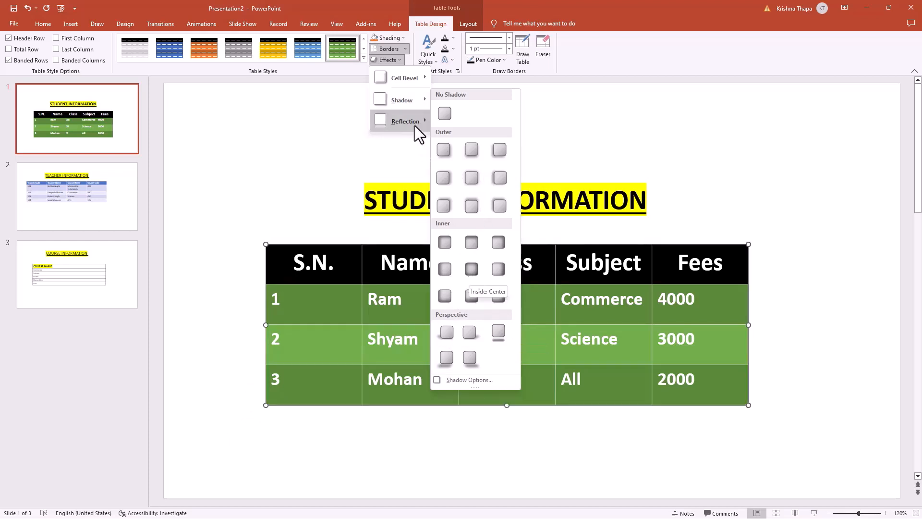
{"action": "mouse_move", "coordinate": [427, 119]}
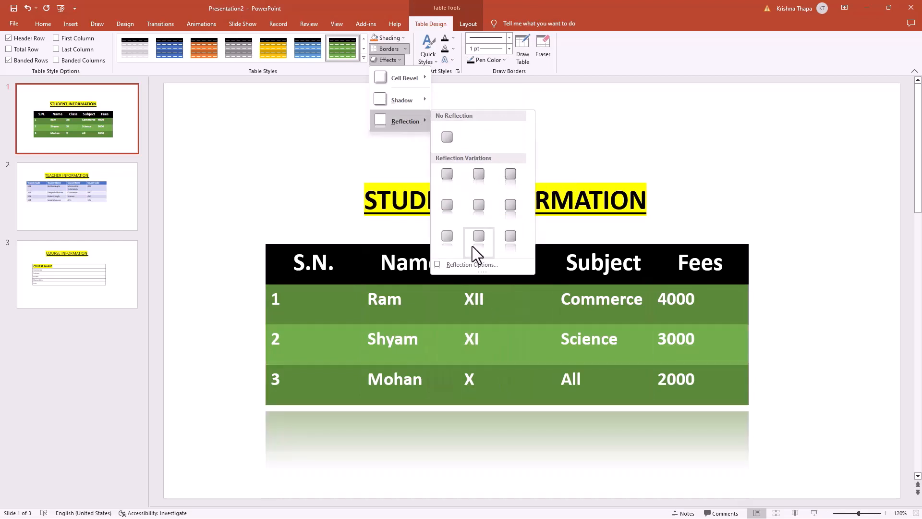
{"action": "left_click", "coordinate": [443, 177]}
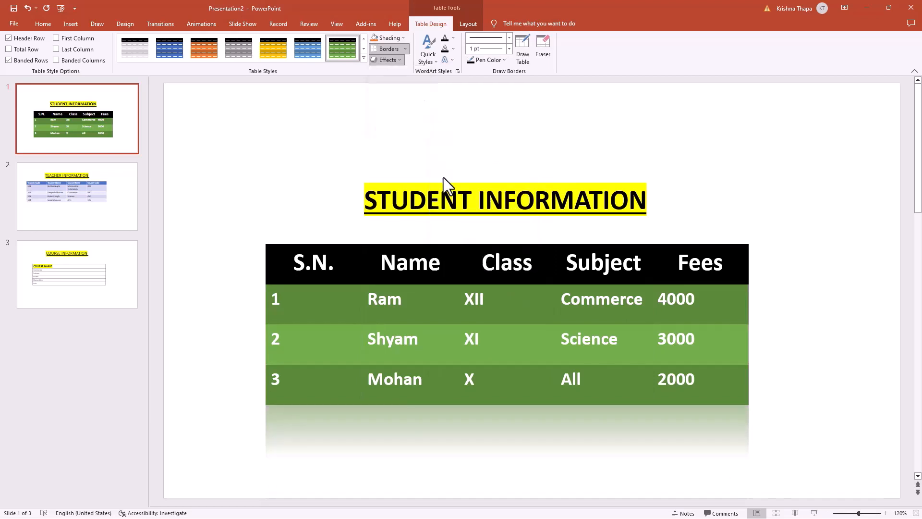
{"action": "scroll", "coordinate": [444, 407], "scroll_direction": "down", "scroll_amount": 1}
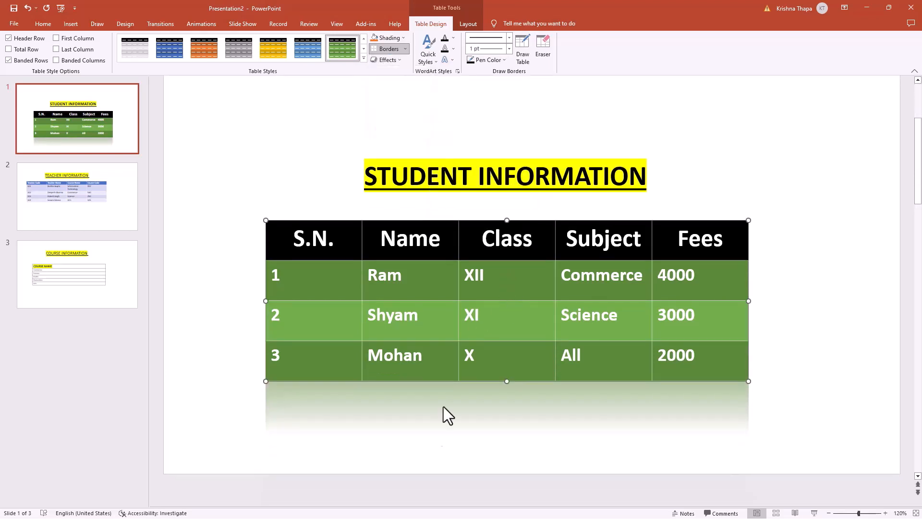
{"action": "scroll", "coordinate": [487, 360], "scroll_direction": "up", "scroll_amount": 1}
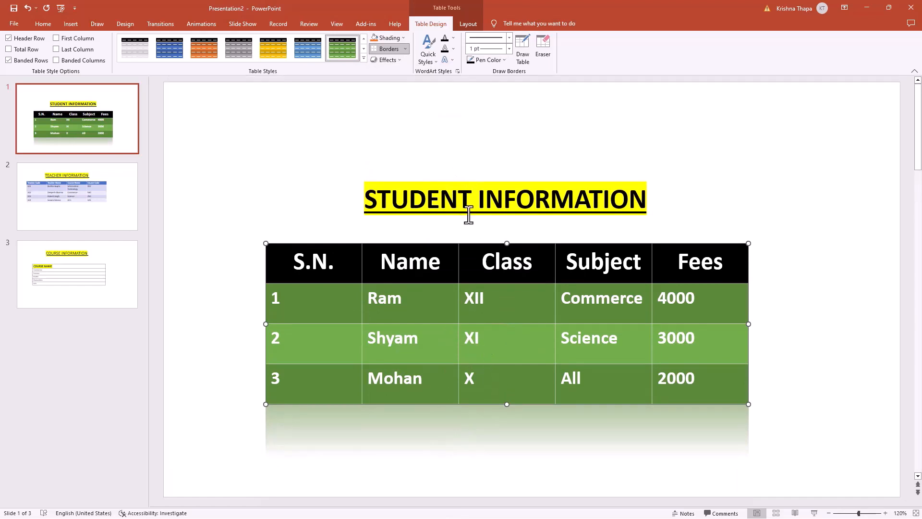
- Apply the Convex cell bevel effect to the Teacher Information table on slide 2
{"action": "left_click", "coordinate": [109, 209]}
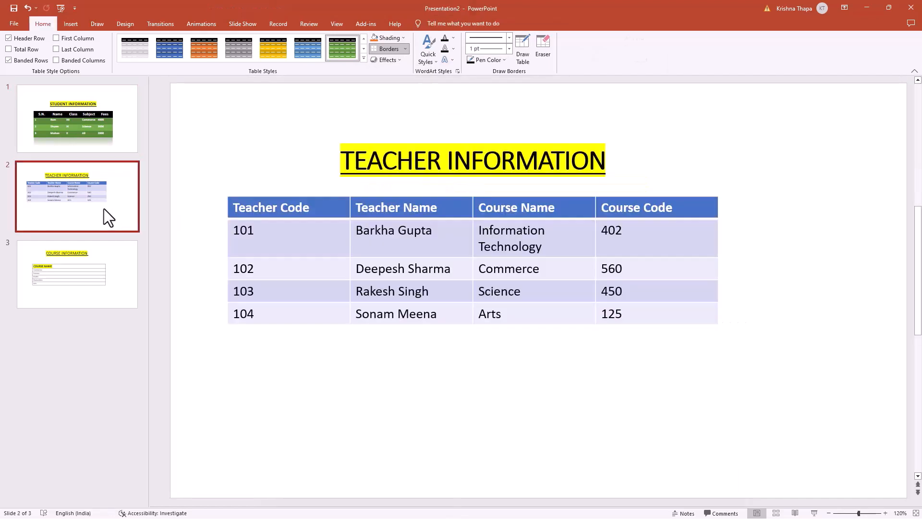
{"action": "left_click", "coordinate": [325, 210]}
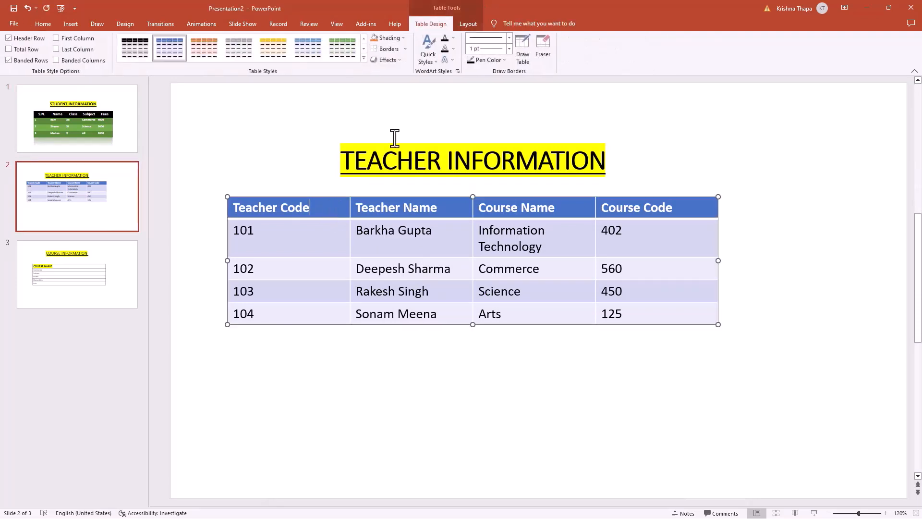
{"action": "left_click", "coordinate": [390, 62]}
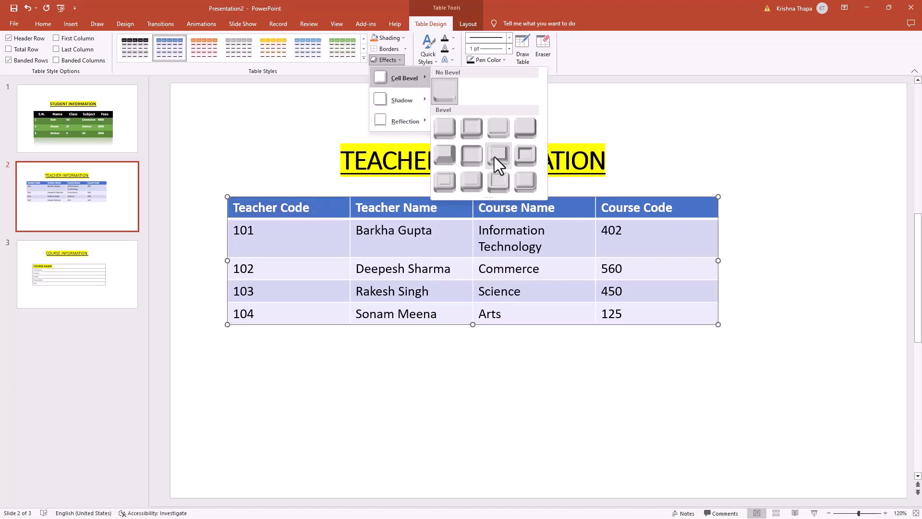
{"action": "left_click", "coordinate": [188, 163]}
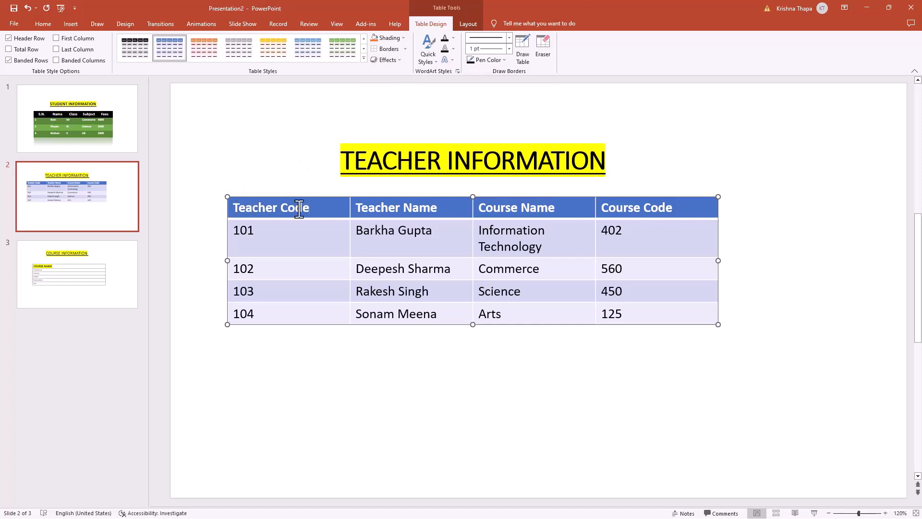
{"action": "left_click", "coordinate": [311, 233]}
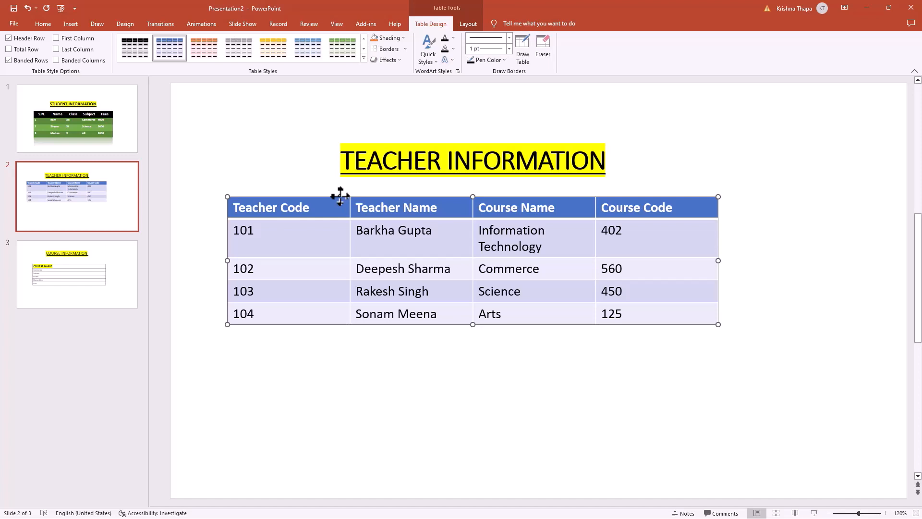
{"action": "left_click", "coordinate": [398, 60]}
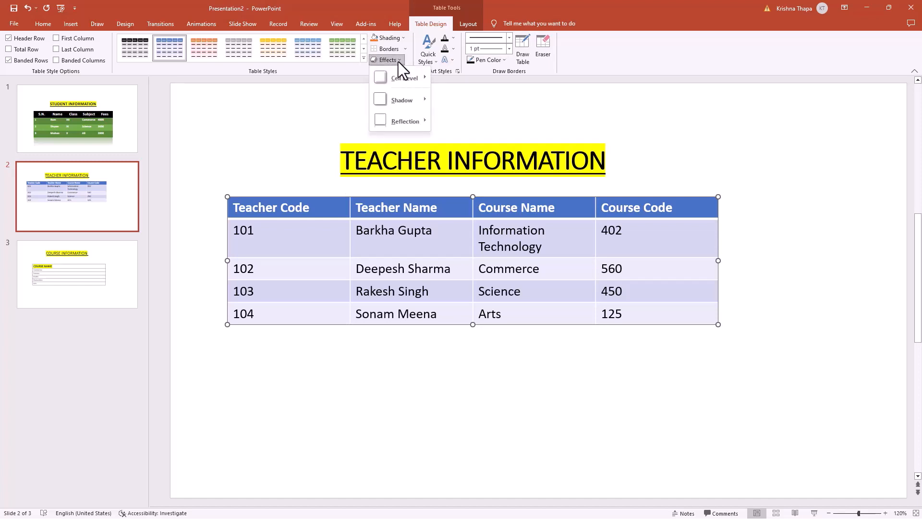
{"action": "mouse_move", "coordinate": [407, 81]}
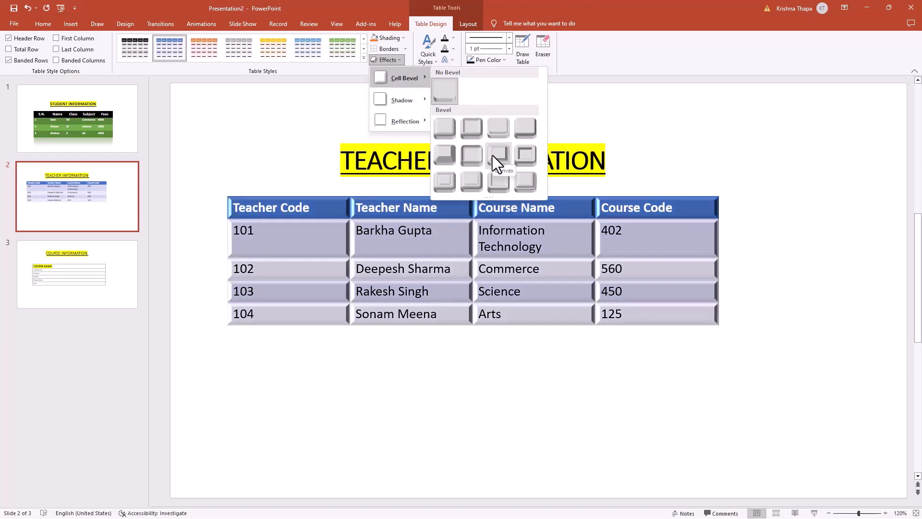
{"action": "left_click", "coordinate": [491, 155]}
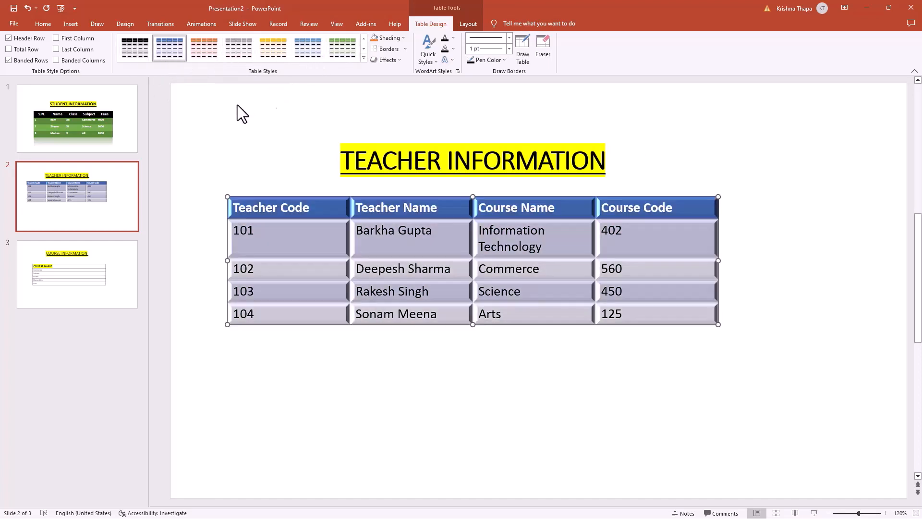
{"action": "left_click", "coordinate": [278, 163]}
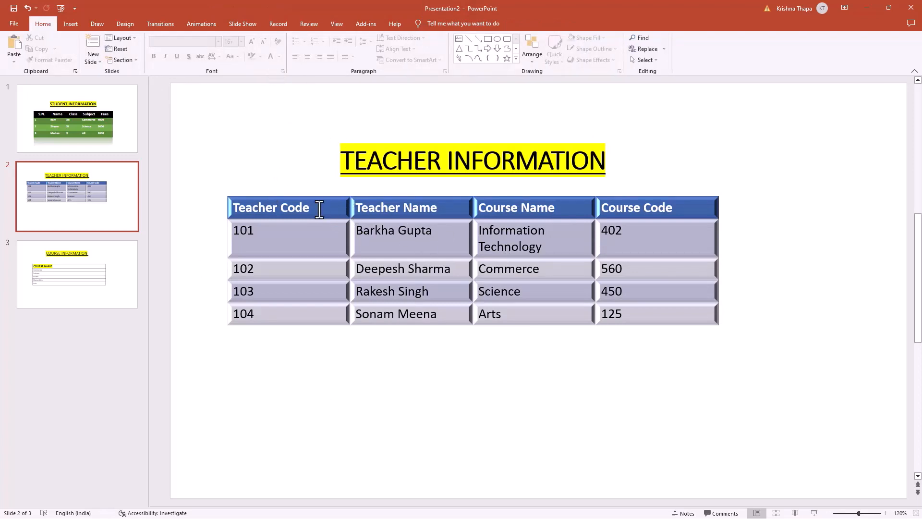
- Fill all text in the Teacher Information table with standard red and outline it in the darkest blue-gray theme shade
{"action": "left_click", "coordinate": [313, 194]}
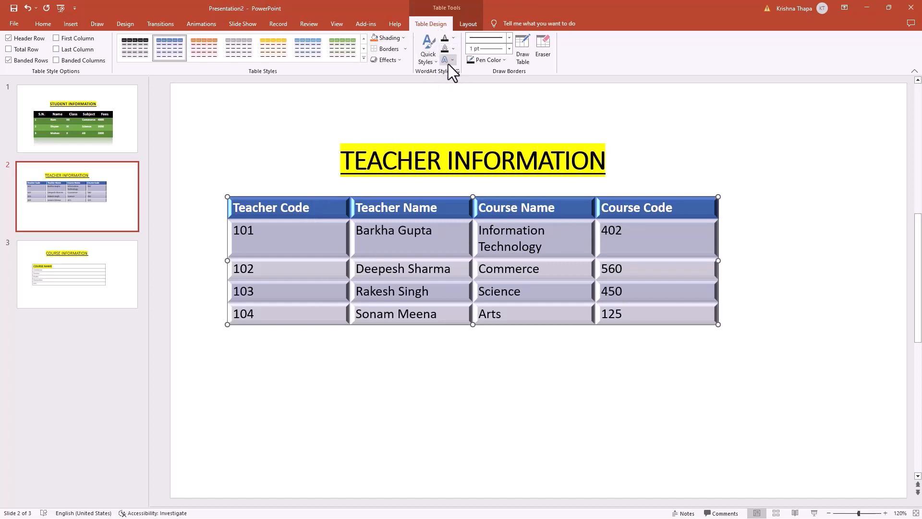
{"action": "left_click", "coordinate": [453, 38]}
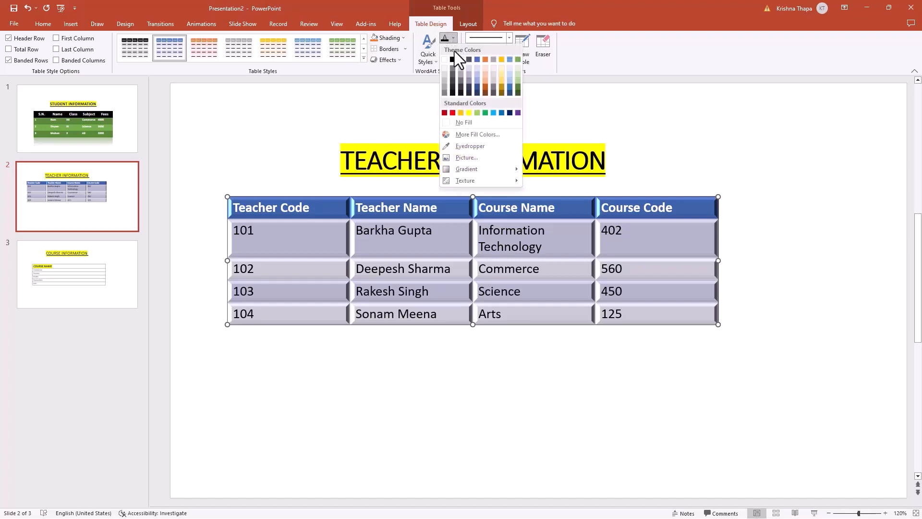
{"action": "left_click", "coordinate": [452, 112]}
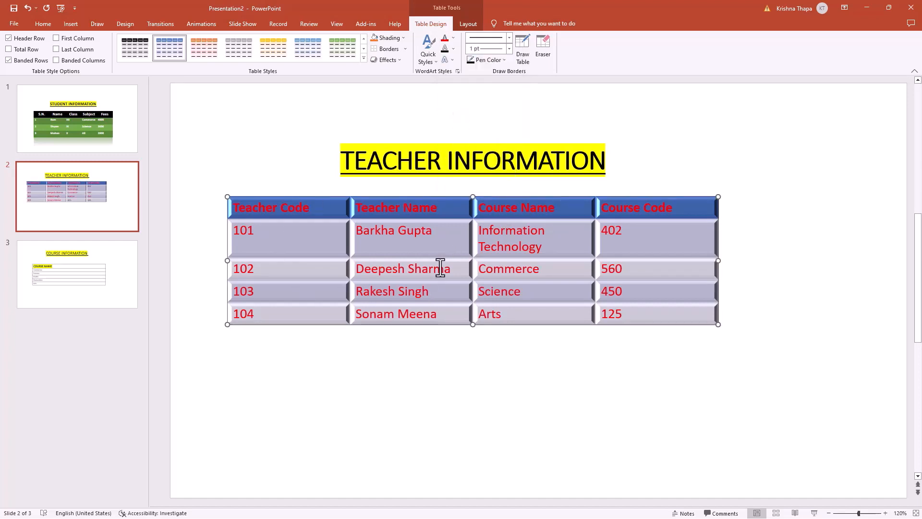
{"action": "left_click", "coordinate": [453, 48]}
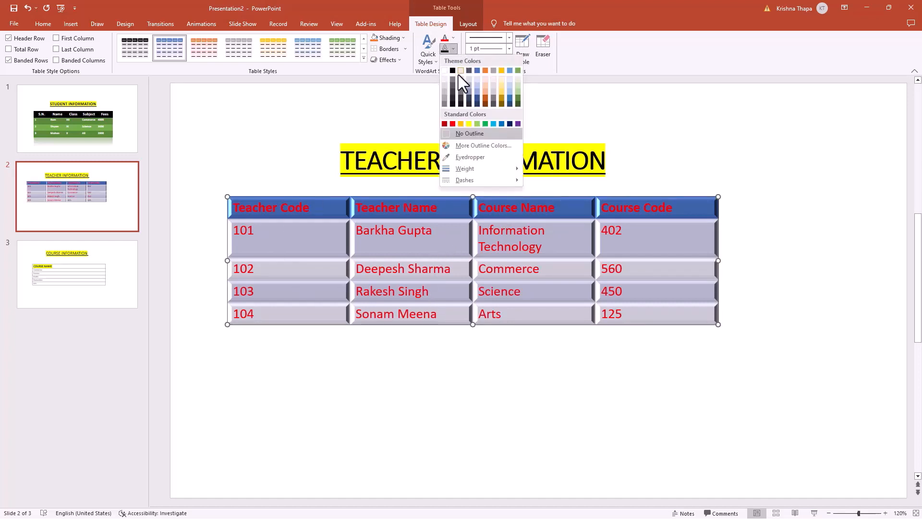
{"action": "left_click", "coordinate": [469, 102]}
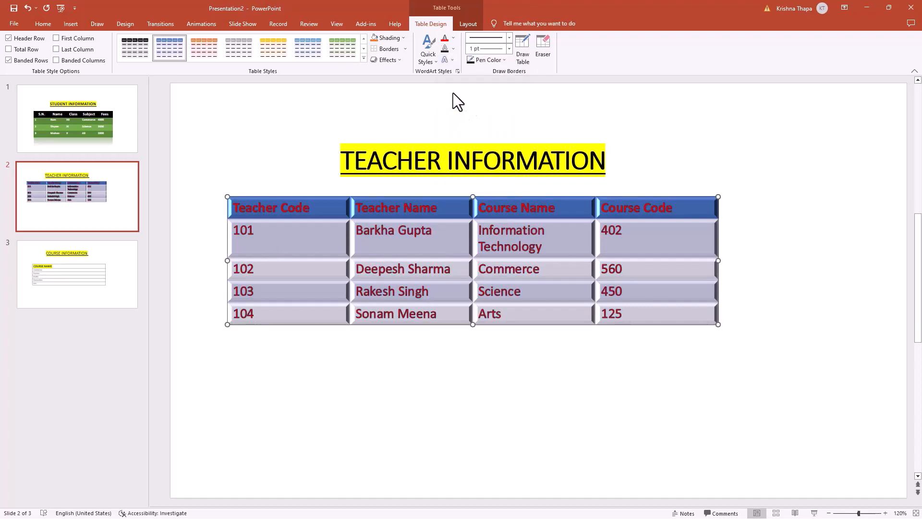
- Add an orange glow from the second row of glow variations to the Teacher Information table's text
{"action": "left_click", "coordinate": [451, 60]}
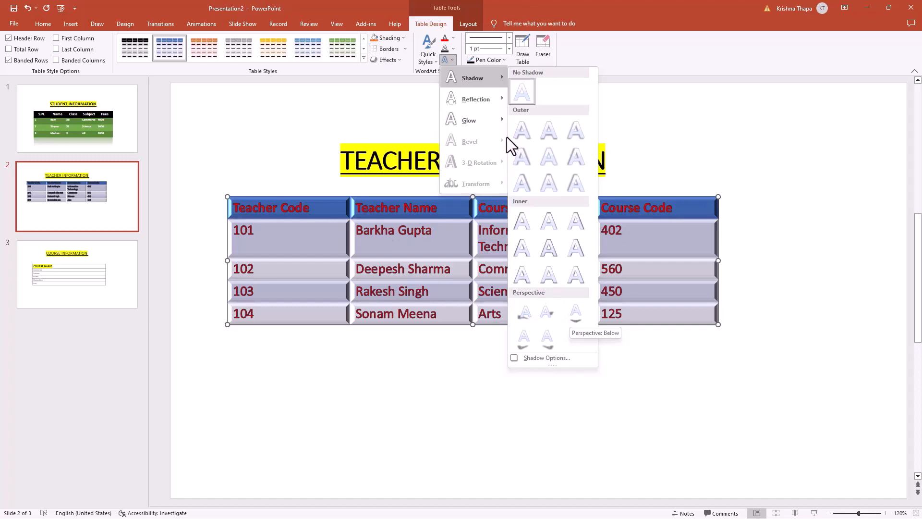
{"action": "mouse_move", "coordinate": [488, 100]}
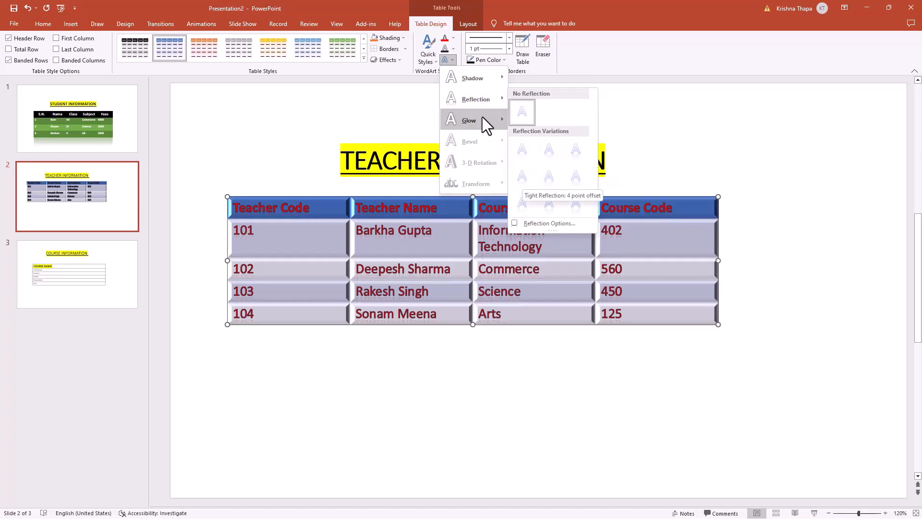
{"action": "mouse_move", "coordinate": [482, 118]}
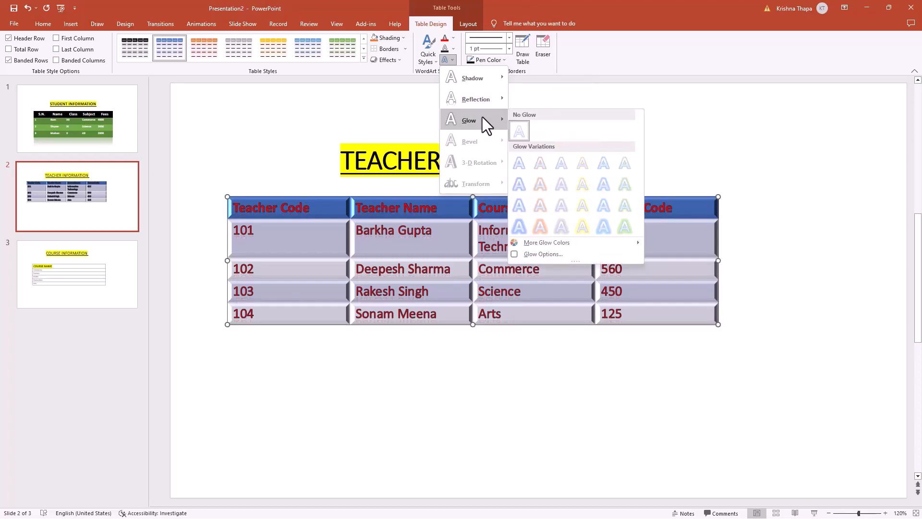
{"action": "left_click", "coordinate": [541, 184]}
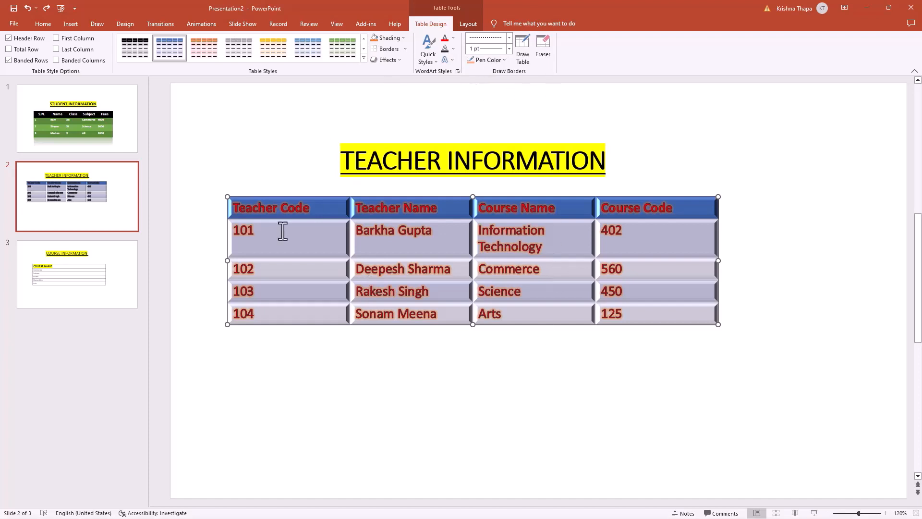
- Set the border pen for the Course Information table on slide 3 to the long-dash line style with a 3 pt weight
{"action": "left_click", "coordinate": [99, 282]}
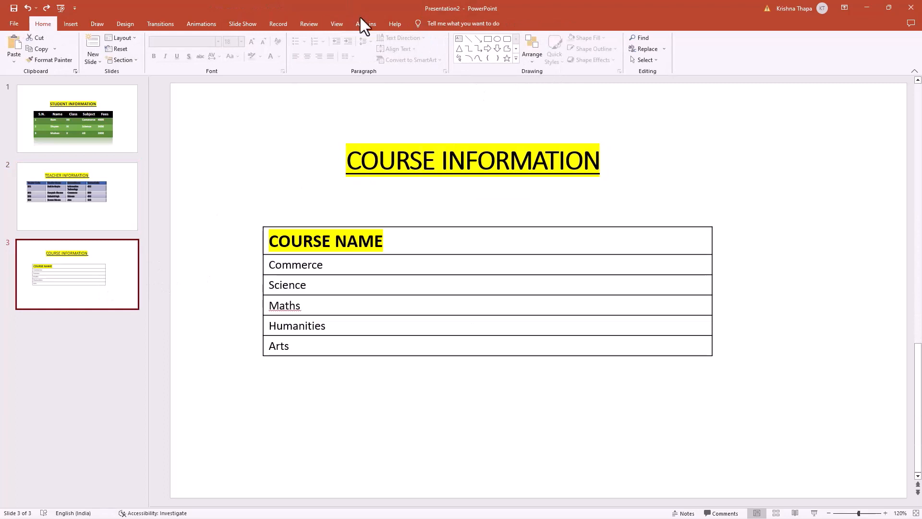
{"action": "left_click", "coordinate": [278, 225]}
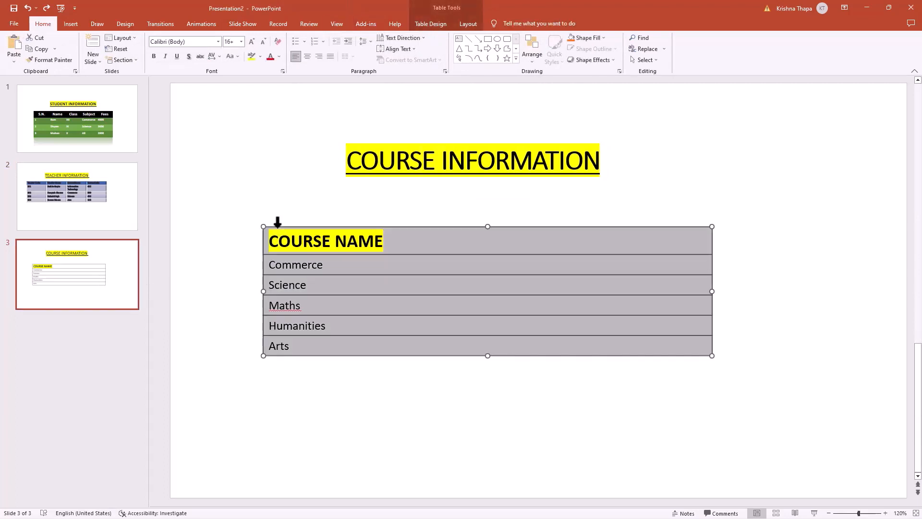
{"action": "left_click", "coordinate": [424, 25]}
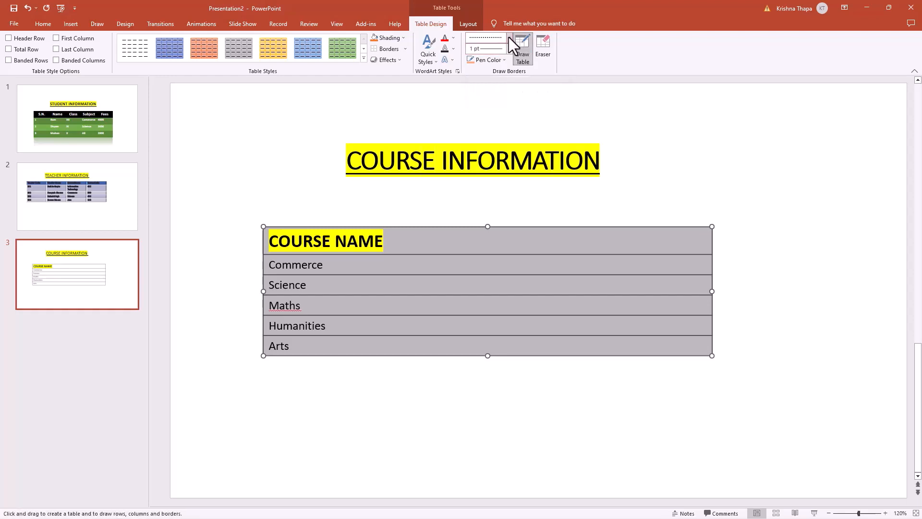
{"action": "left_click", "coordinate": [509, 37]}
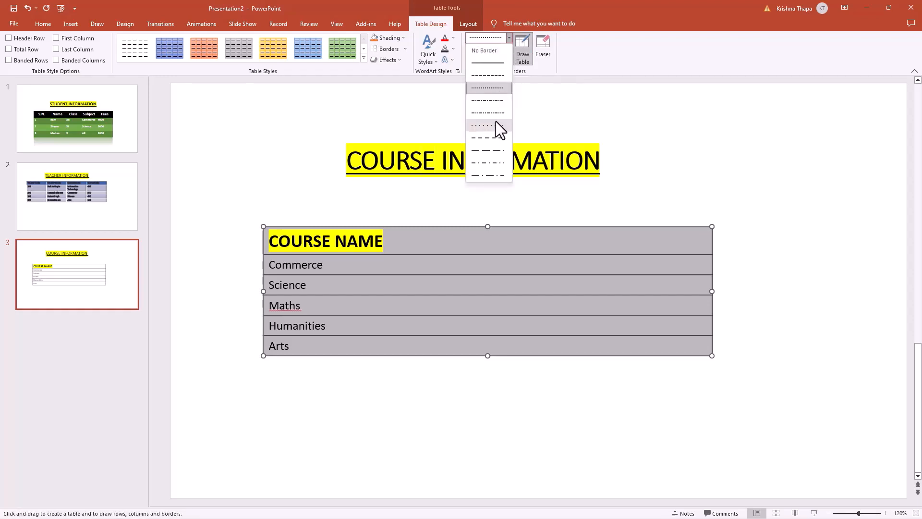
{"action": "left_click", "coordinate": [490, 150]}
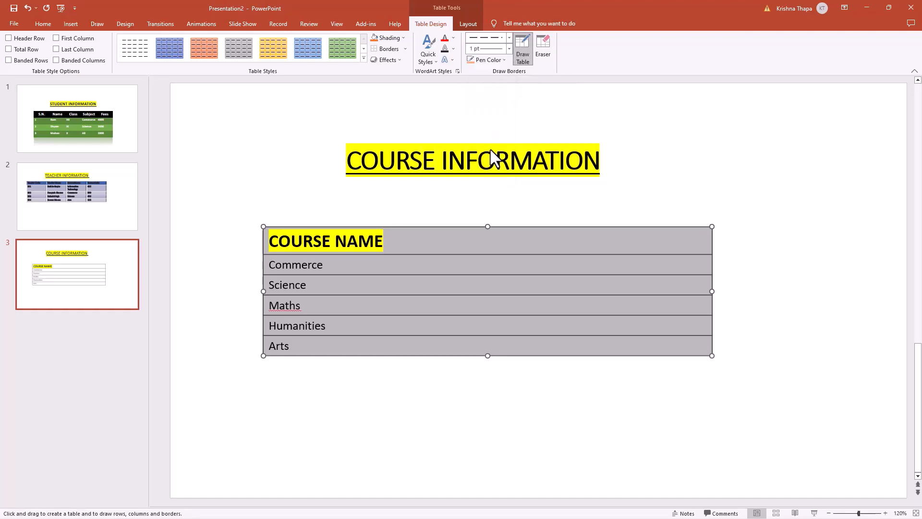
{"action": "left_click", "coordinate": [509, 48]}
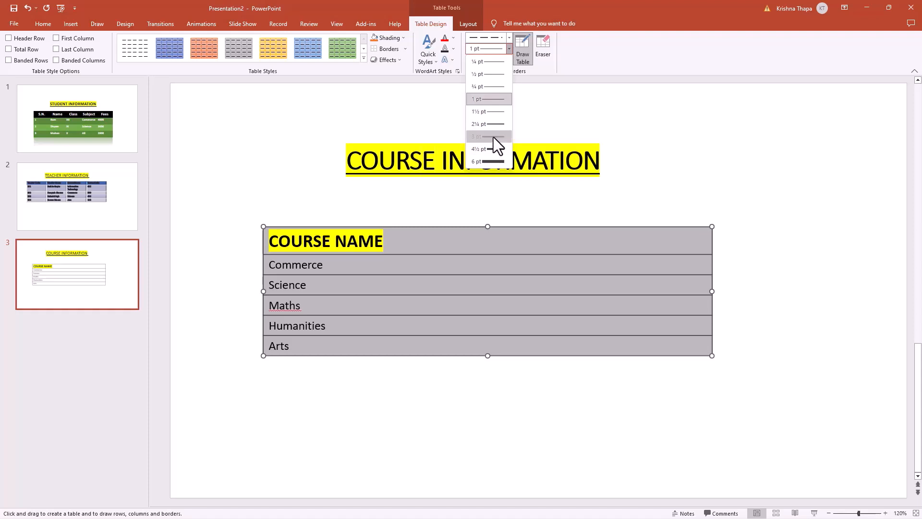
{"action": "left_click", "coordinate": [493, 138]}
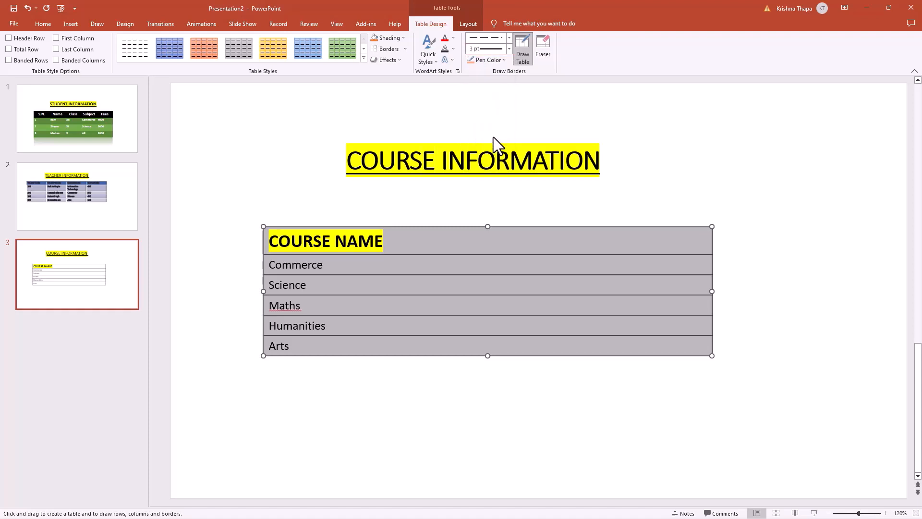
- Choose a dark gray theme shade as the pen color and draw a frame around the whole Course Information table
{"action": "left_click", "coordinate": [505, 60]}
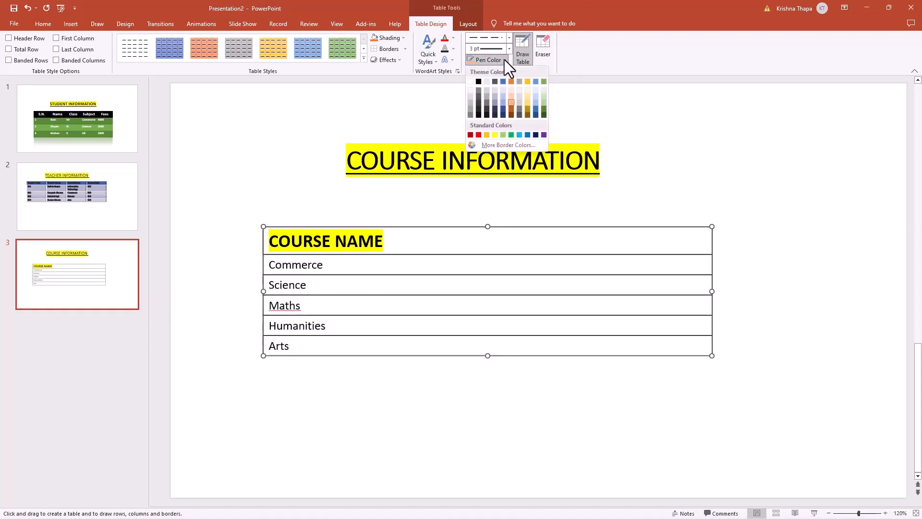
{"action": "left_click", "coordinate": [486, 111]}
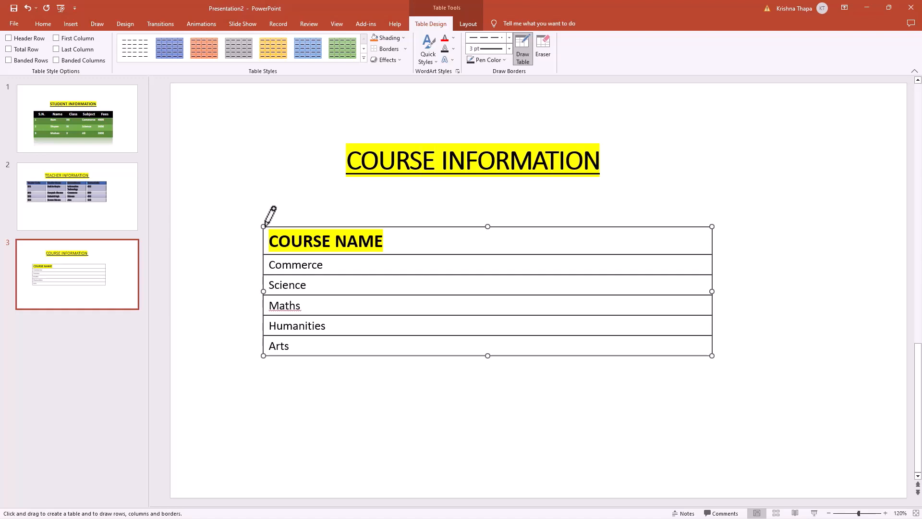
{"action": "mouse_move", "coordinate": [265, 225]}
{"action": "left_mouse_down"}
{"action": "mouse_move", "coordinate": [665, 292]}
{"action": "mouse_move", "coordinate": [714, 345]}
{"action": "mouse_move", "coordinate": [712, 356]}
{"action": "left_mouse_up"}
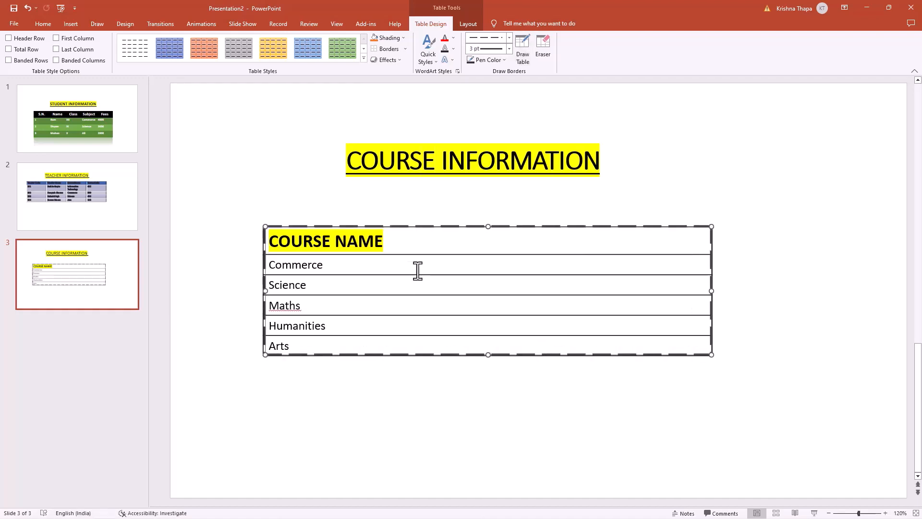
{"action": "left_click", "coordinate": [397, 200]}
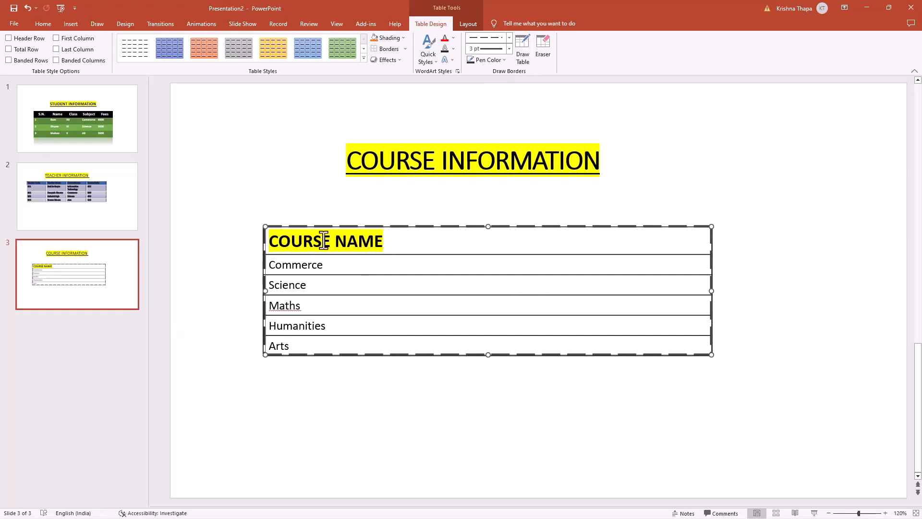
- Duplicate the Course Information slide as slide 4
{"action": "left_click", "coordinate": [107, 139]}
{"action": "left_click", "coordinate": [107, 205]}
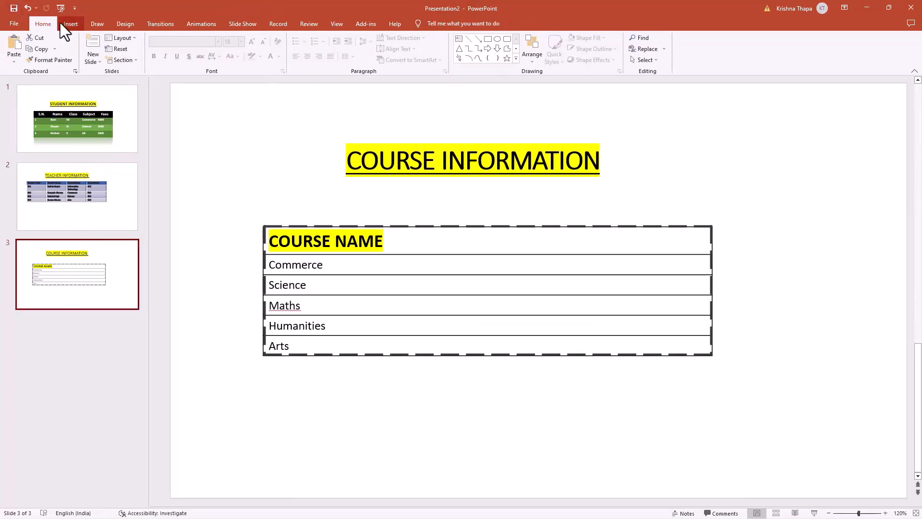
{"action": "left_click", "coordinate": [72, 23]}
{"action": "left_click", "coordinate": [40, 62]}
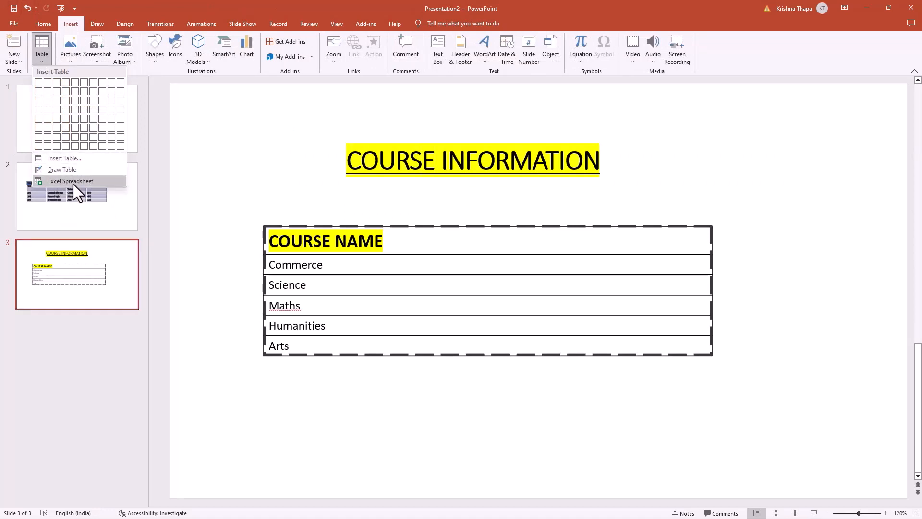
{"action": "left_click", "coordinate": [67, 303]}
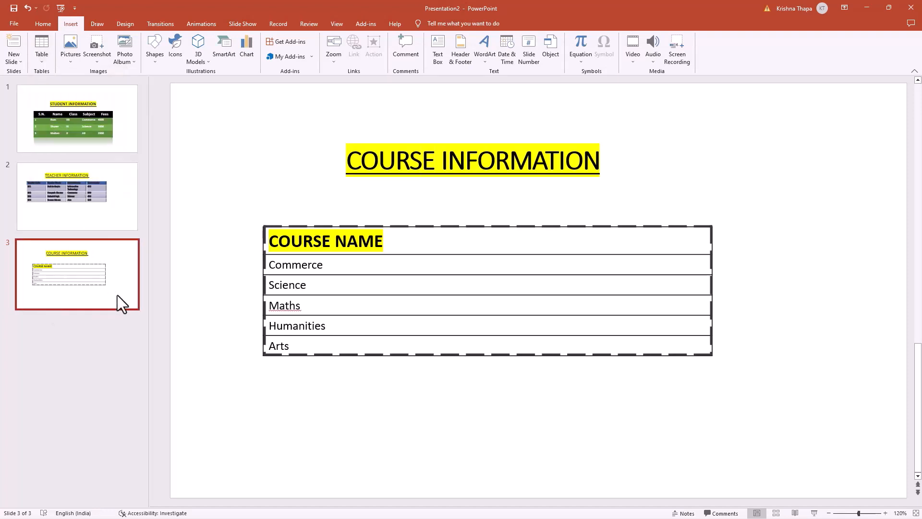
{"action": "key", "text": "ctrl+d"}
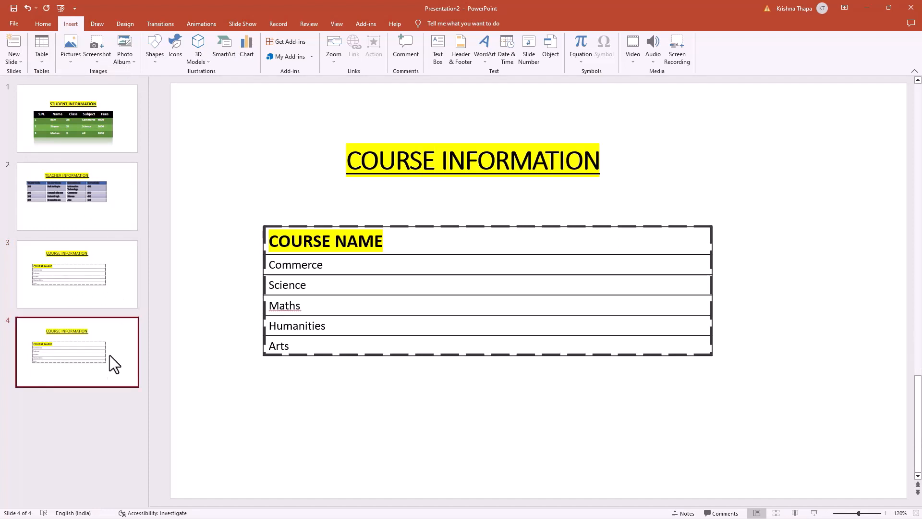
- Delete the dashed frame and the course table from slide 4, keeping only the title
{"action": "left_click", "coordinate": [446, 227]}
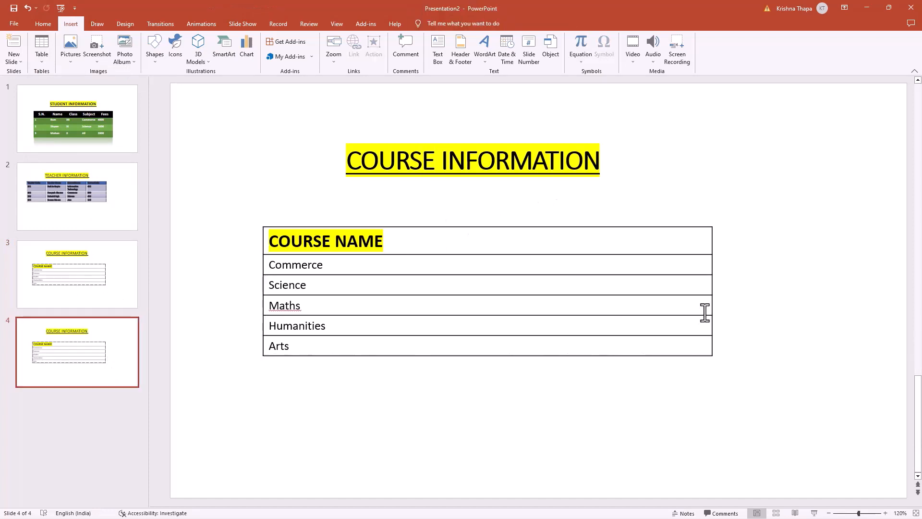
{"action": "left_click", "coordinate": [712, 350]}
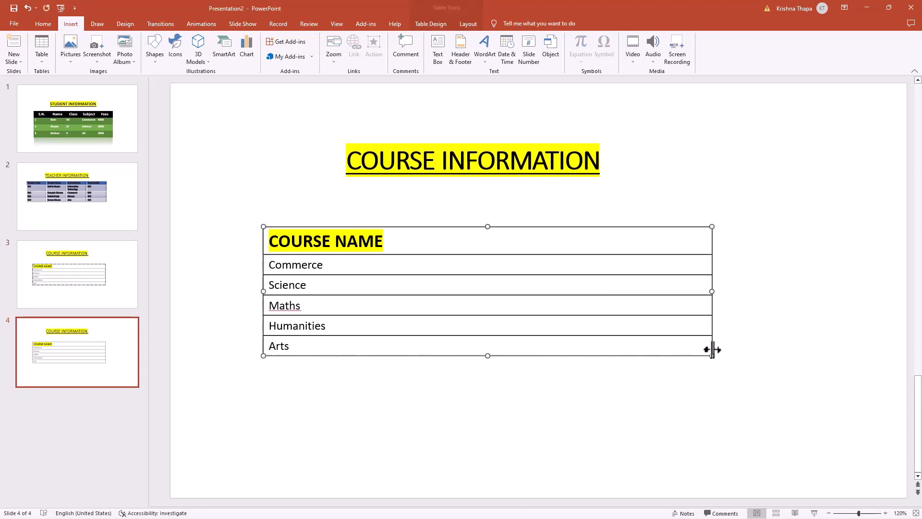
{"action": "key", "text": "Delete"}
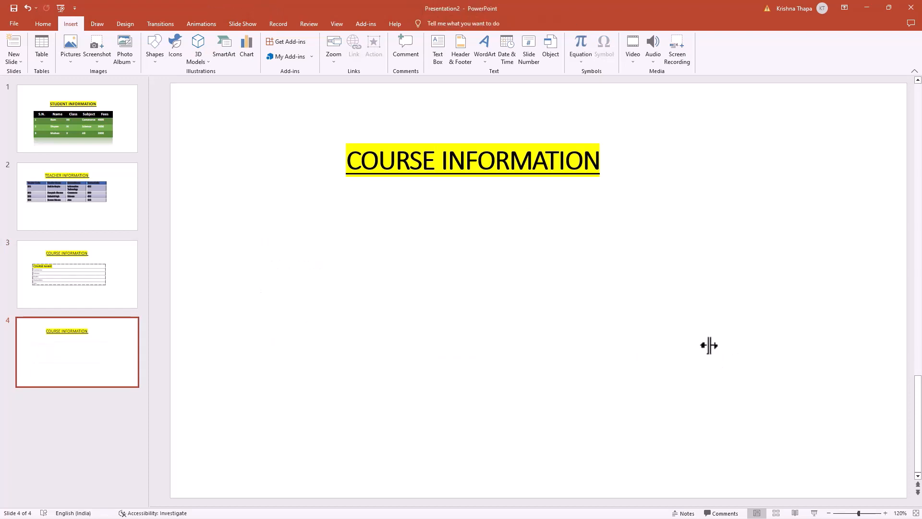
- Change the title of slide 4 to SCHOOL INFORMATION
{"action": "left_click", "coordinate": [441, 160]}
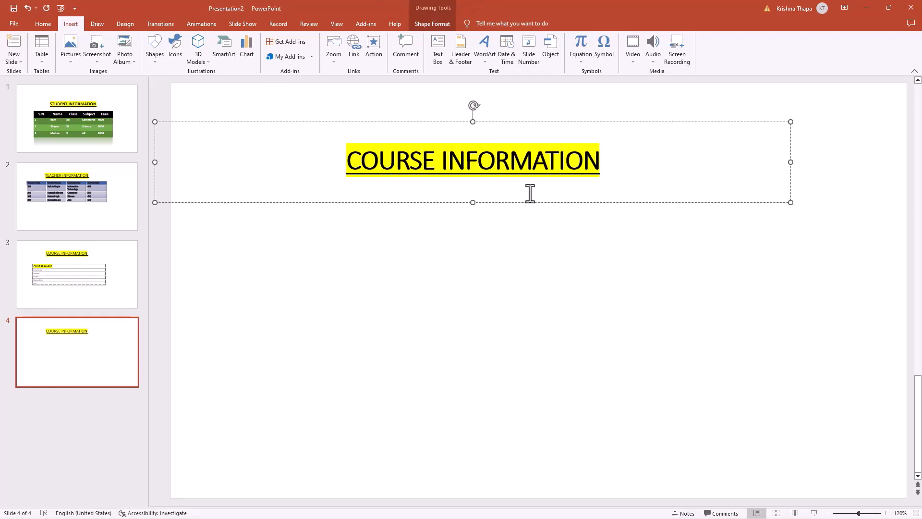
{"action": "key", "text": "BackSpace"}
{"action": "key", "text": "BackSpace"}
{"action": "key", "text": "BackSpace"}
{"action": "key", "text": "BackSpace"}
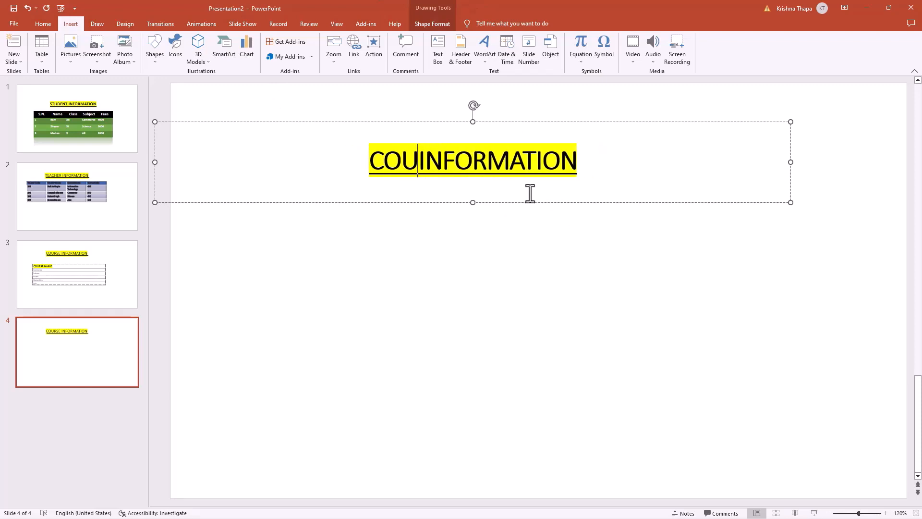
{"action": "key", "text": "BackSpace"}
{"action": "key", "text": "BackSpace"}
{"action": "key", "text": "BackSpace"}
{"action": "type", "text": "SC"}
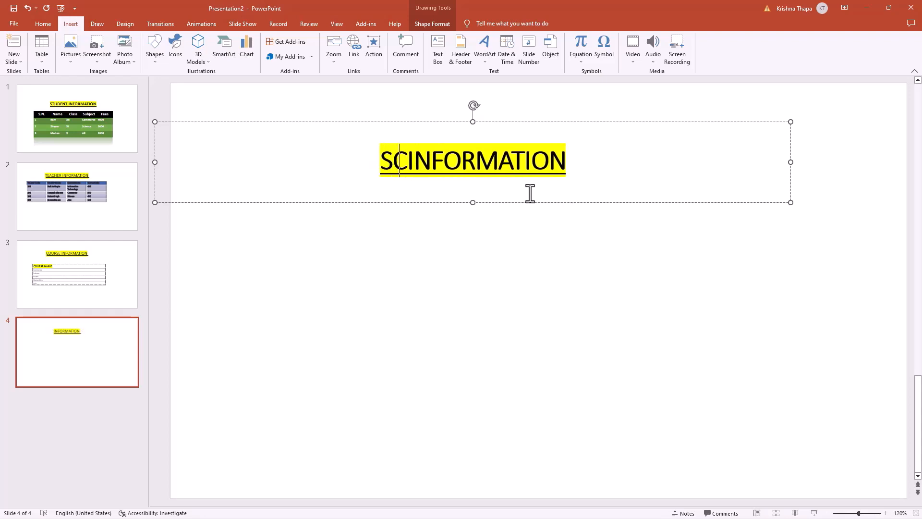
{"action": "type", "text": "HOOL"}
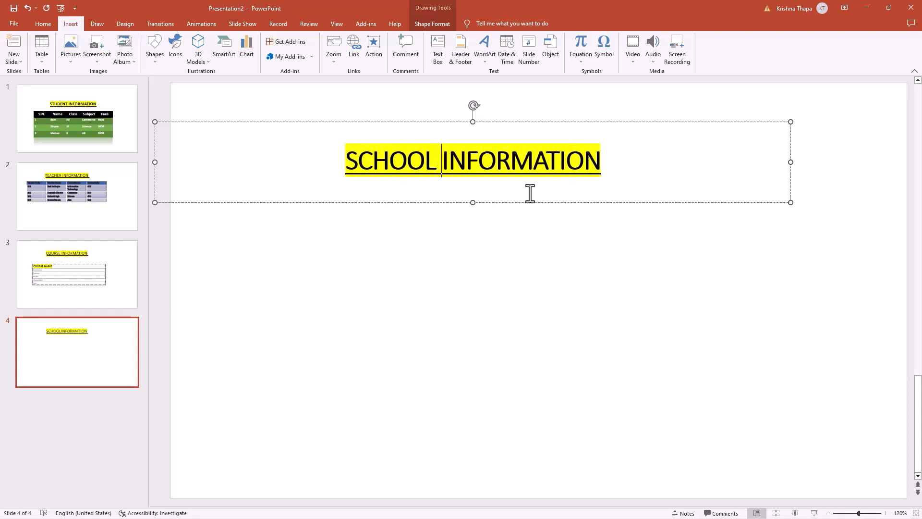
{"action": "left_click", "coordinate": [341, 252]}
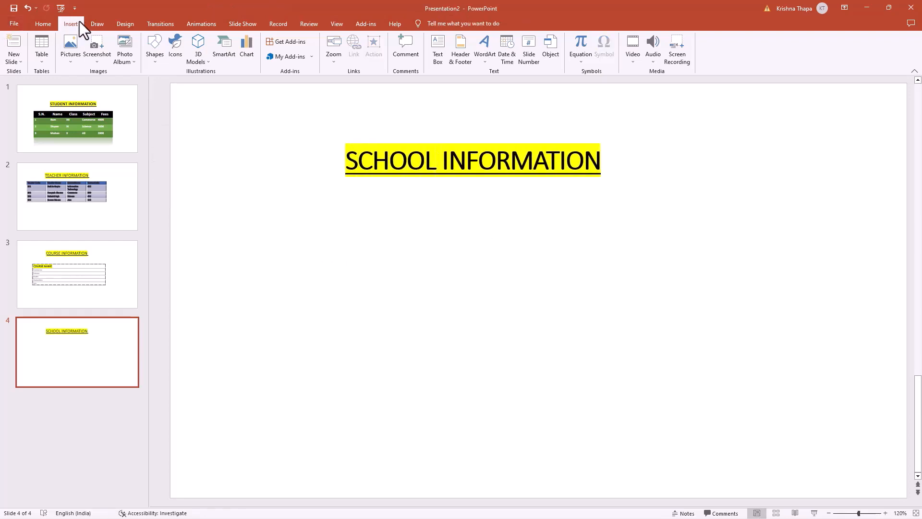
- Insert an Excel spreadsheet on slide 4, enlarge it to show columns A to H, and place it below the title
{"action": "left_click", "coordinate": [36, 60]}
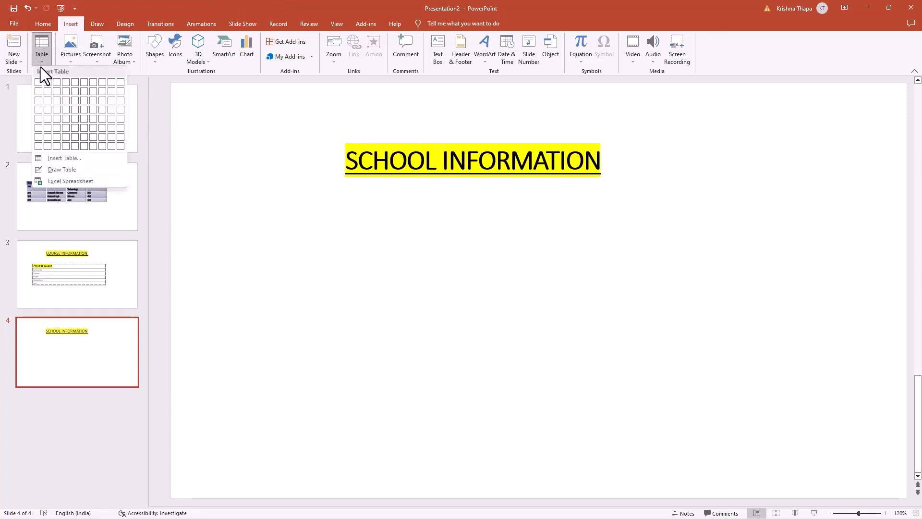
{"action": "left_click", "coordinate": [71, 181]}
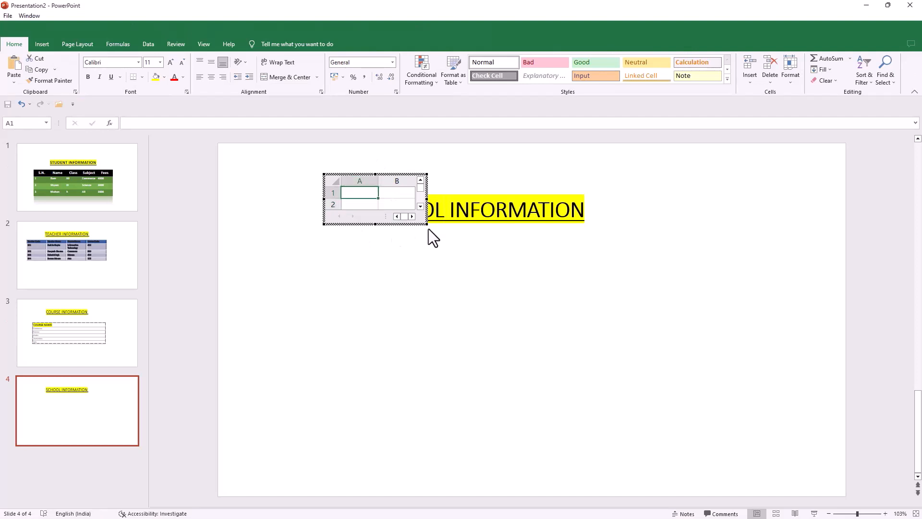
{"action": "left_click_drag", "start_coordinate": [426, 224], "coordinate": [644, 362]}
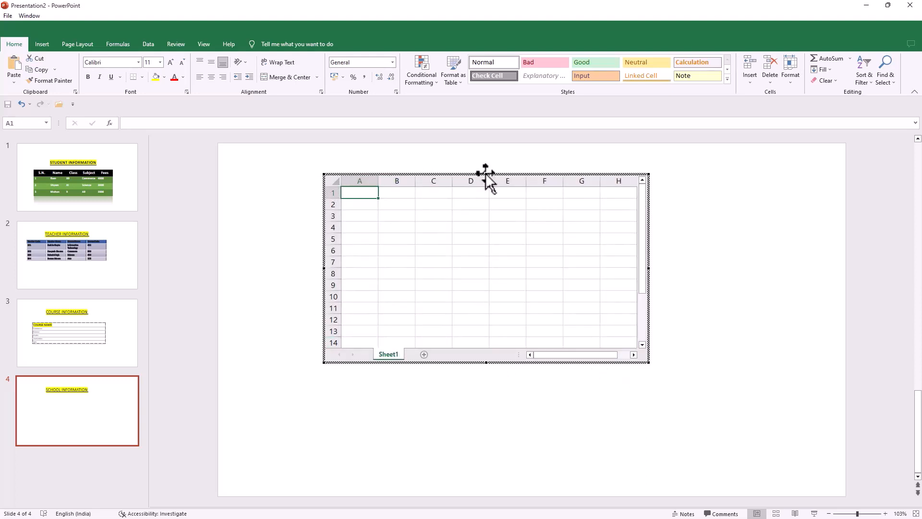
{"action": "left_click_drag", "start_coordinate": [485, 173], "coordinate": [487, 255]}
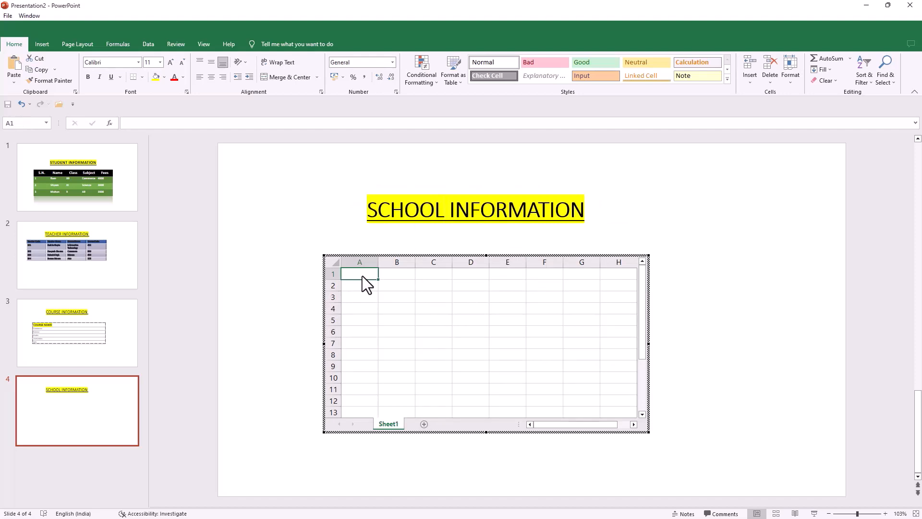
- Enter the headings School Code in A1 and School Name in B1, and autofit the widths of columns A and B
{"action": "type", "text": "ch"}
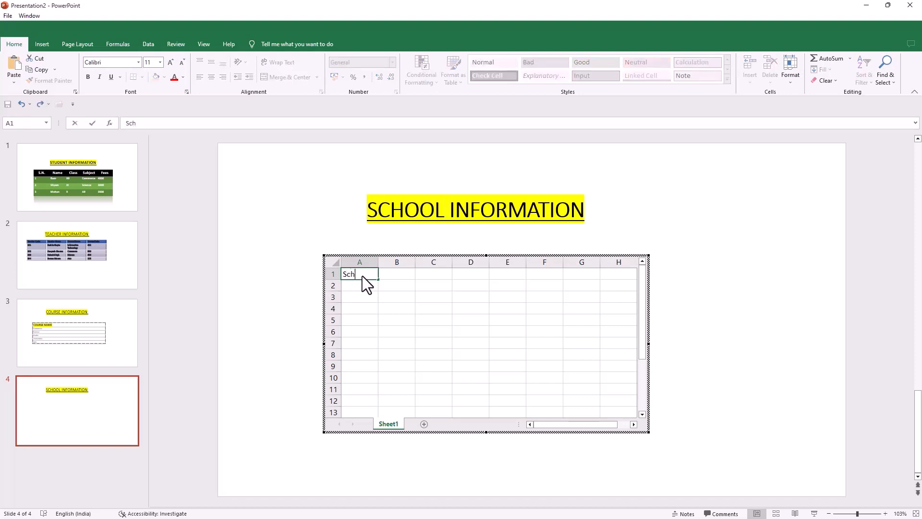
{"action": "type", "text": "ool Co"}
{"action": "key", "text": "Tab"}
{"action": "type", "text": "Sch"}
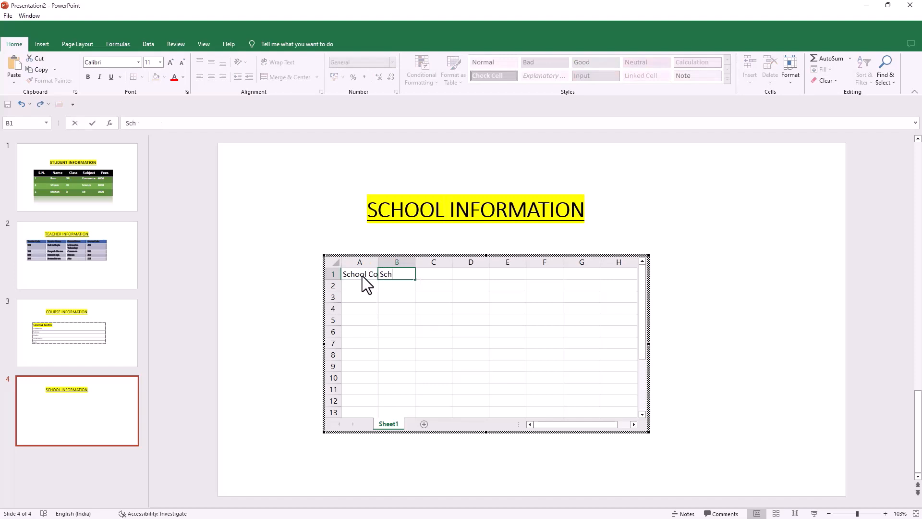
{"action": "type", "text": "ool Name"}
{"action": "key", "text": "Tab"}
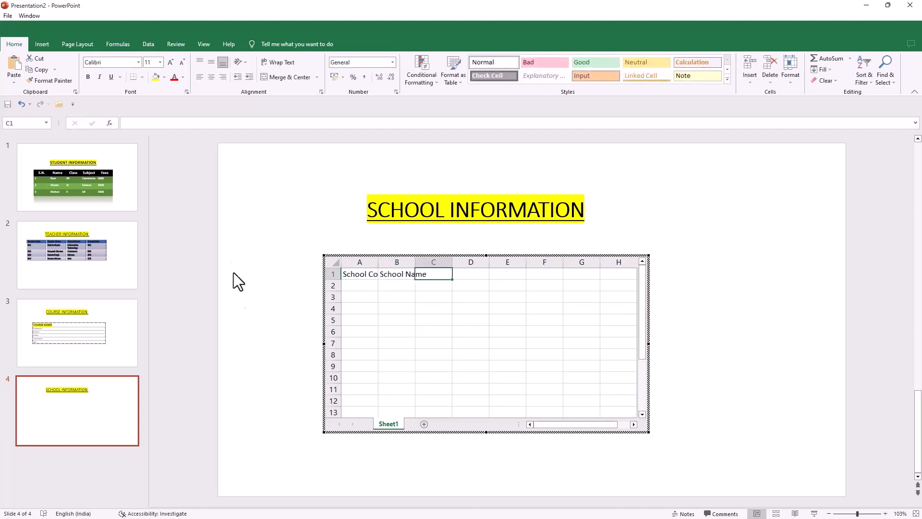
{"action": "double_click", "coordinate": [378, 262]}
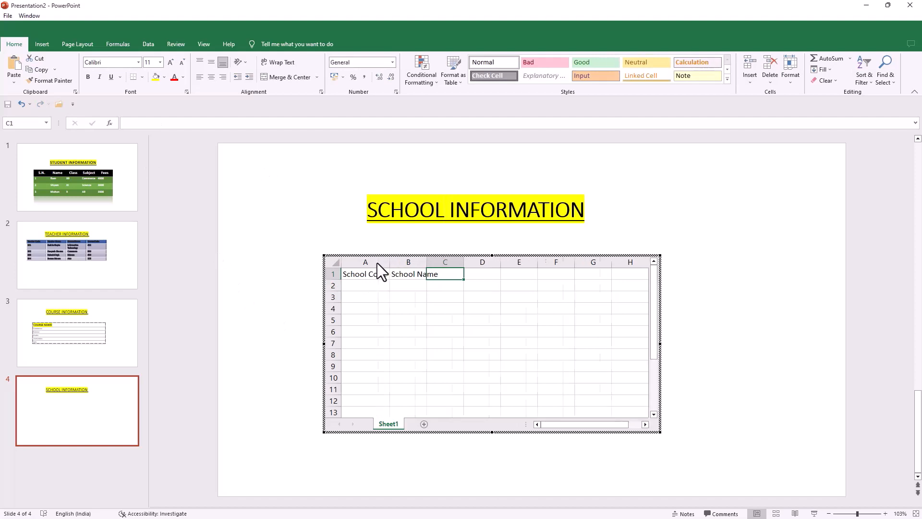
{"action": "double_click", "coordinate": [426, 263]}
- Fill row 2 of the embedded spreadsheet with school code S101 and school name DPS
{"action": "double_click", "coordinate": [364, 286]}
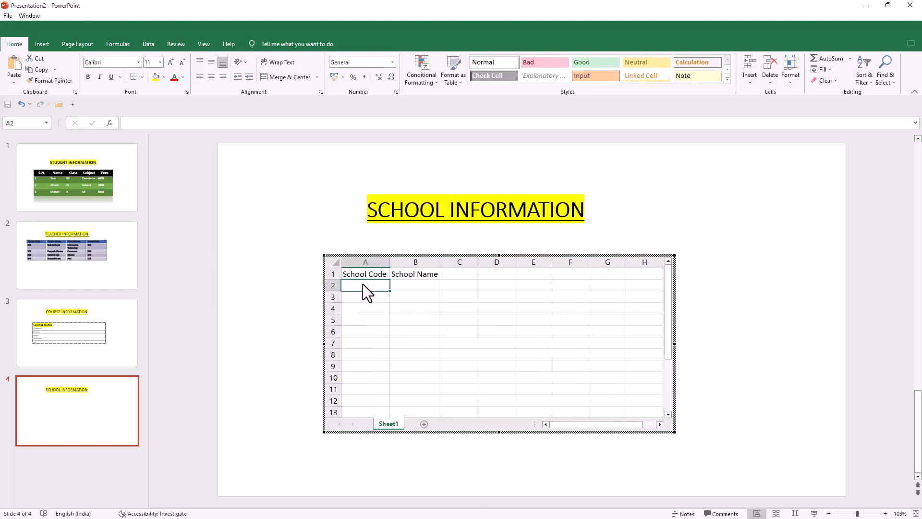
{"action": "type", "text": "A"}
{"action": "key", "text": "BackSpace"}
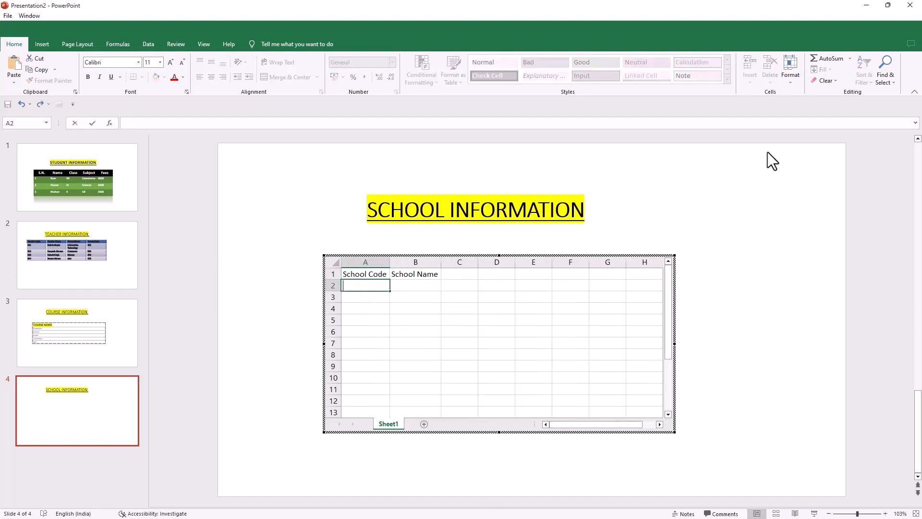
{"action": "type", "text": "S101"}
{"action": "key", "text": "Tab"}
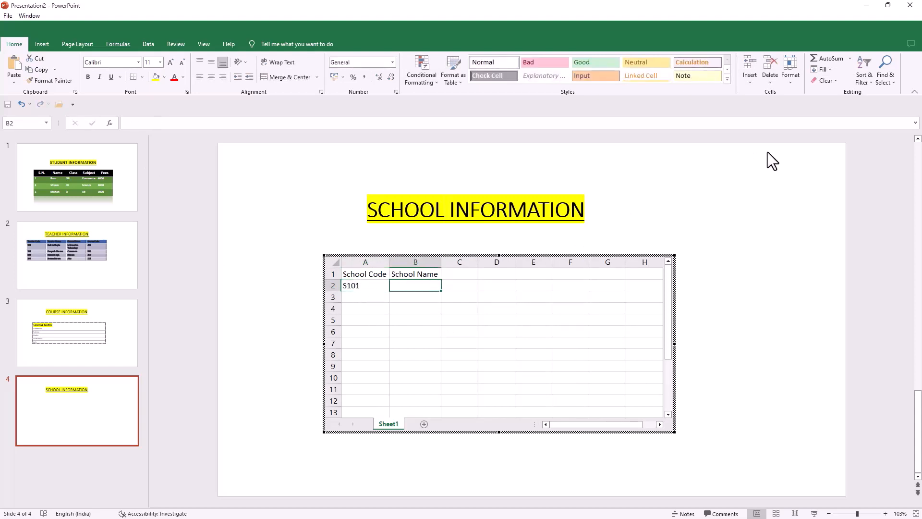
{"action": "type", "text": "DPS"}
{"action": "key", "text": "Return"}
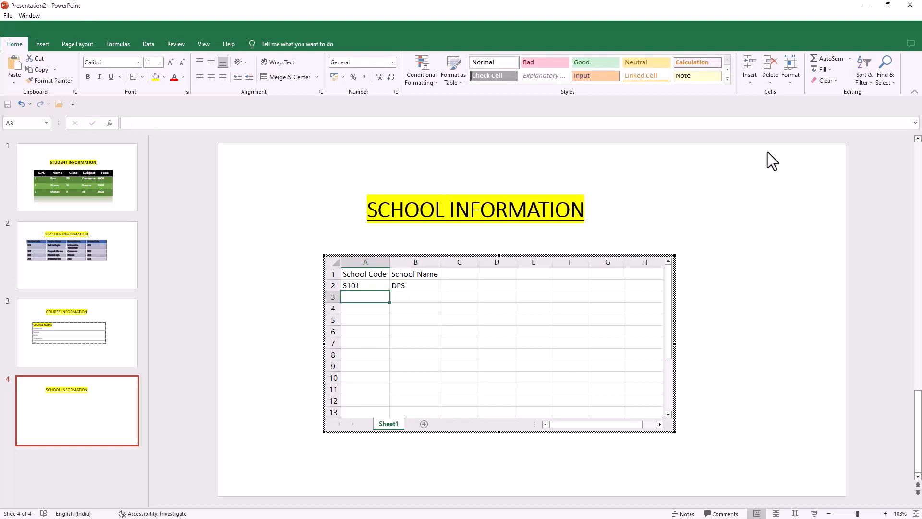
- Fill row 3 of the embedded spreadsheet with school code S1005 and school name Mother Tersa
{"action": "type", "text": "S1005"}
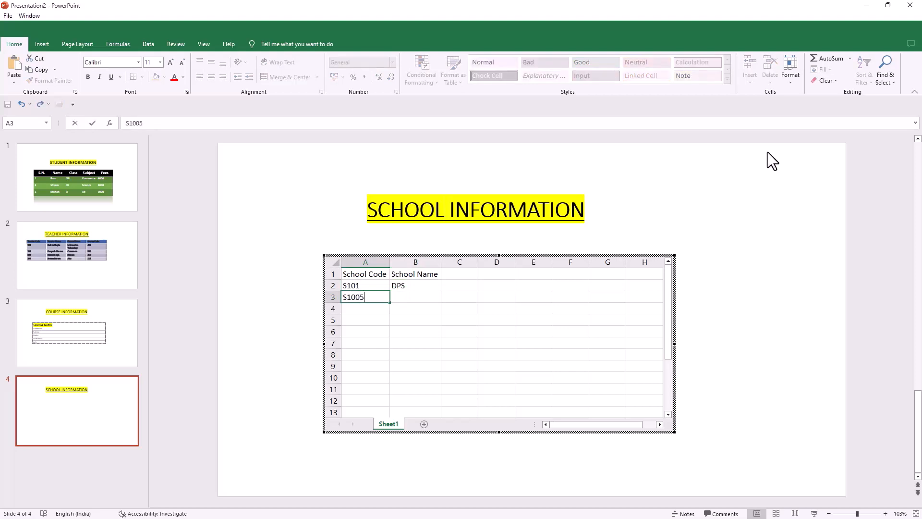
{"action": "key", "text": "Tab"}
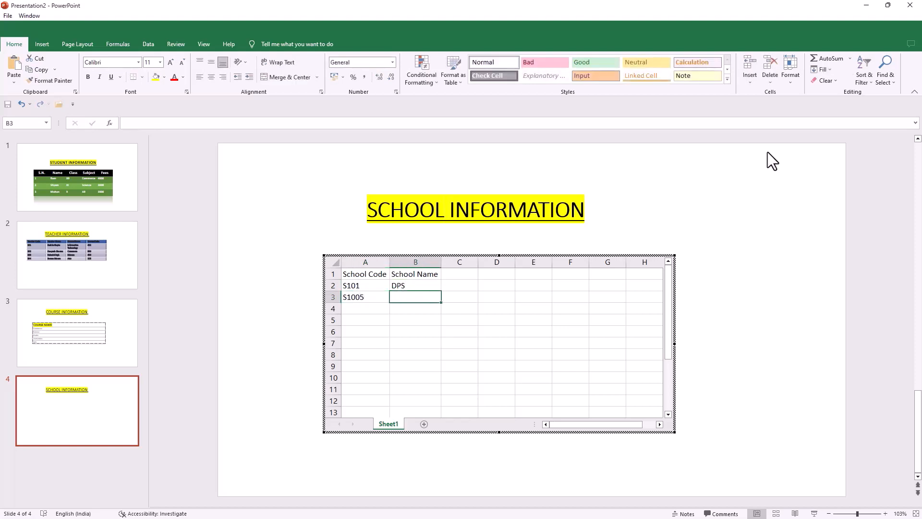
{"action": "type", "text": "Mother Tersa"}
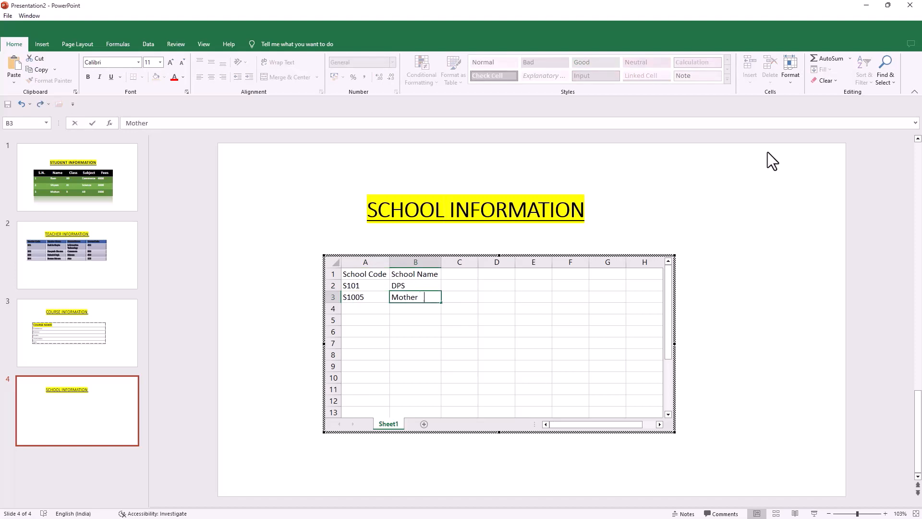
{"action": "left_click", "coordinate": [363, 311]}
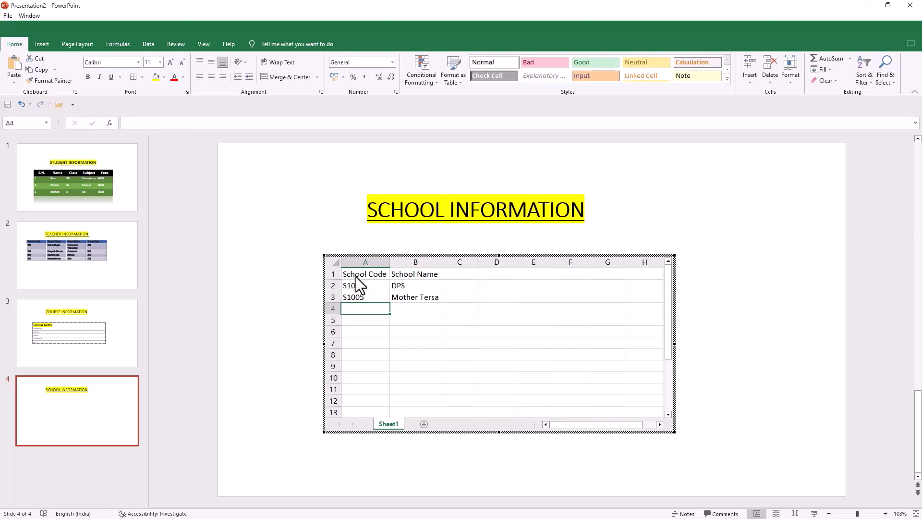
- Make the cells A1 to B4 of the embedded spreadsheet bold and set their font size to 16
{"action": "left_click_drag", "start_coordinate": [353, 275], "coordinate": [425, 313]}
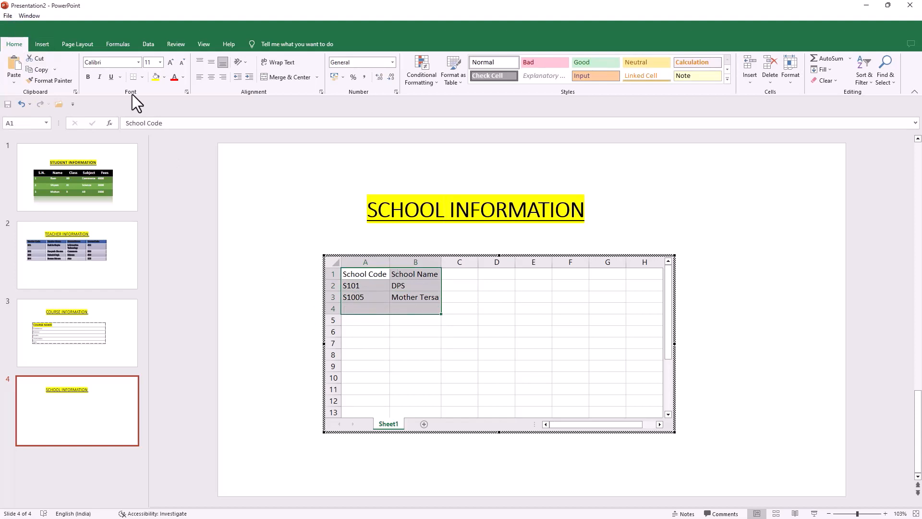
{"action": "left_click", "coordinate": [88, 76]}
{"action": "left_click", "coordinate": [160, 62]}
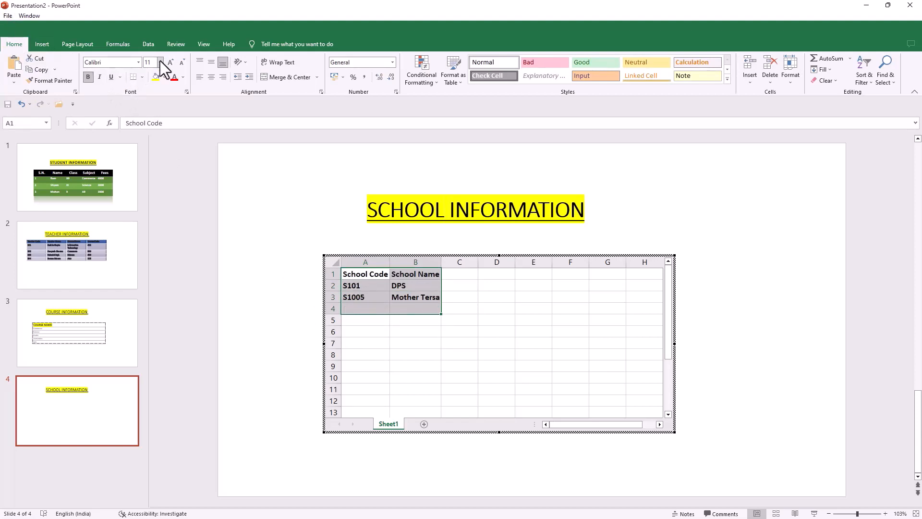
{"action": "left_click", "coordinate": [149, 129]}
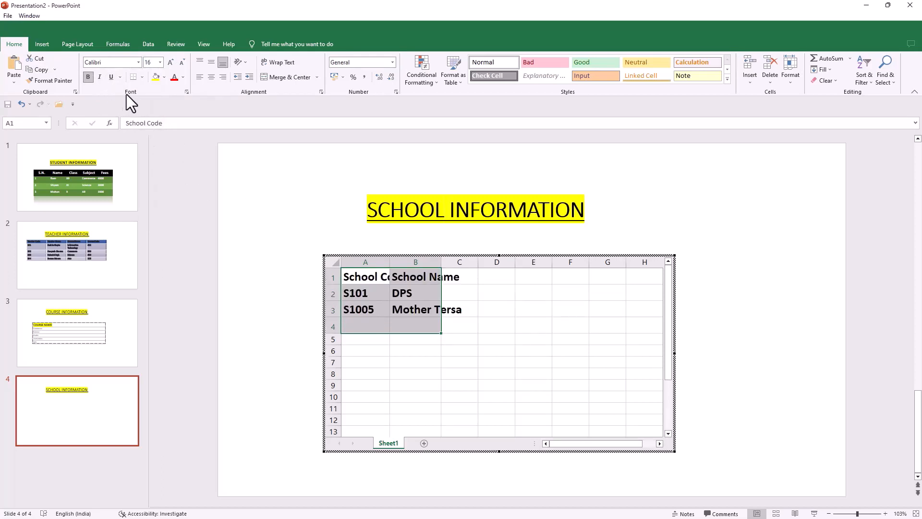
- Widen columns A and B to fit the enlarged text, and finish editing the embedded spreadsheet
{"action": "left_click", "coordinate": [377, 341]}
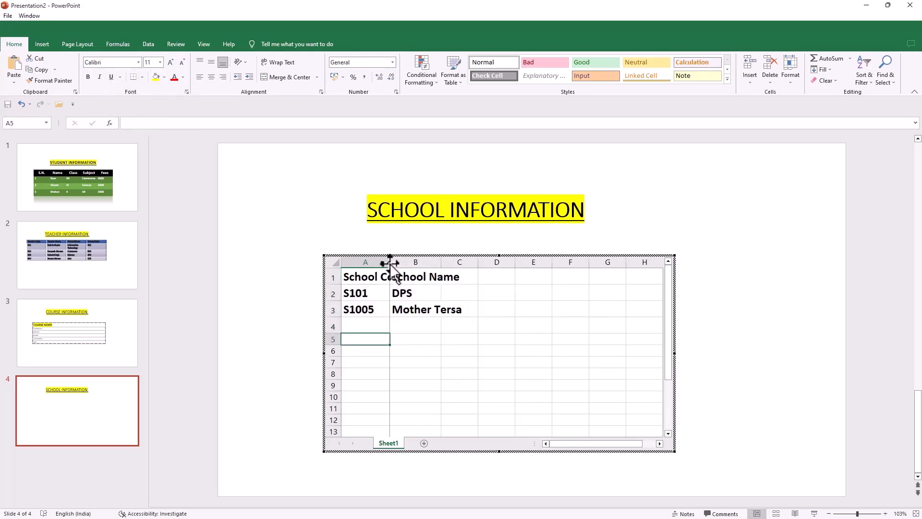
{"action": "left_click_drag", "start_coordinate": [389, 262], "coordinate": [411, 262]}
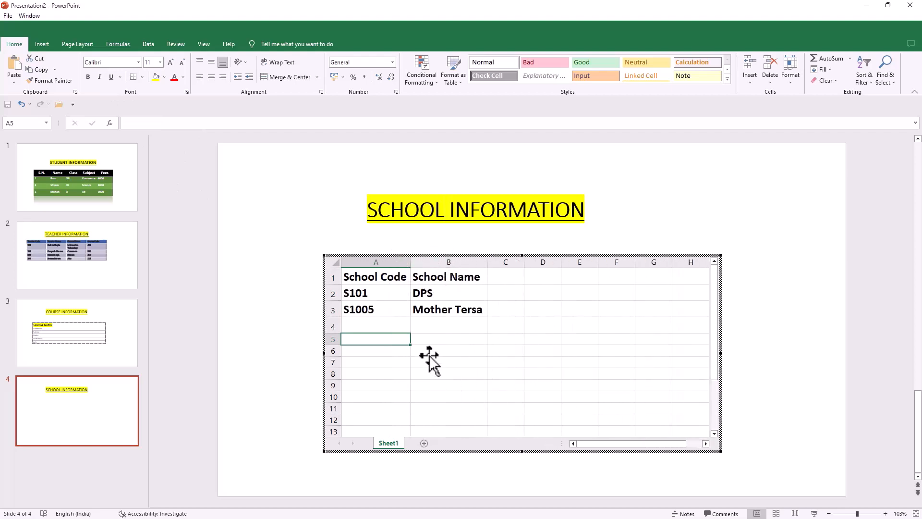
{"action": "left_click_drag", "start_coordinate": [344, 275], "coordinate": [522, 347]}
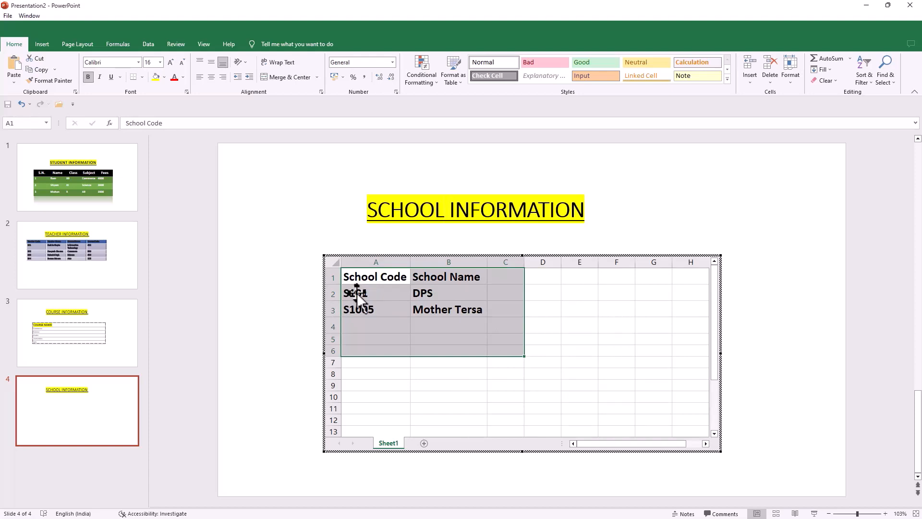
{"action": "left_click", "coordinate": [73, 155]}
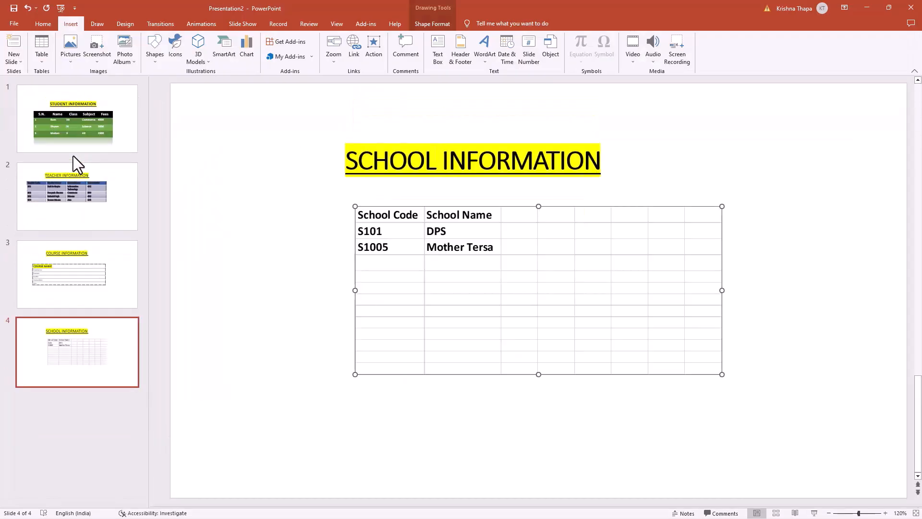
- Play the slide show from the beginning and advance to the COURSE INFORMATION slide
{"action": "left_click", "coordinate": [248, 24]}
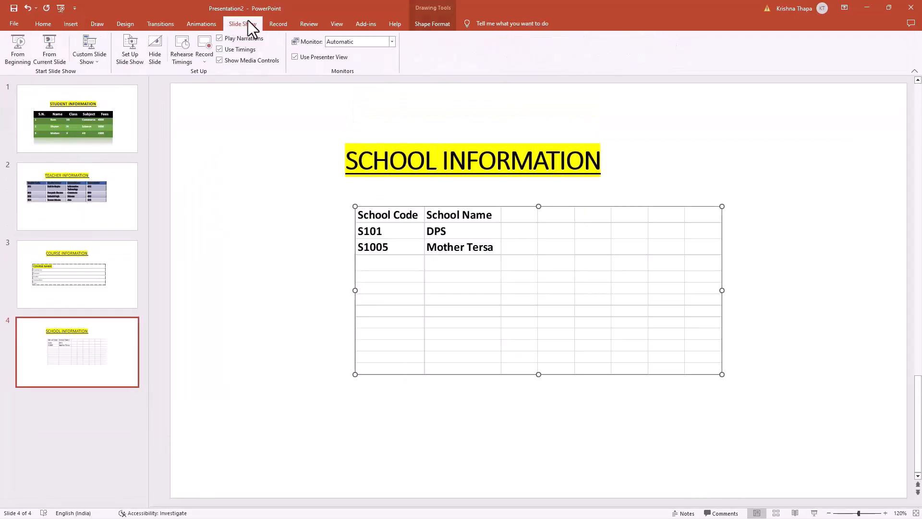
{"action": "left_click", "coordinate": [21, 57]}
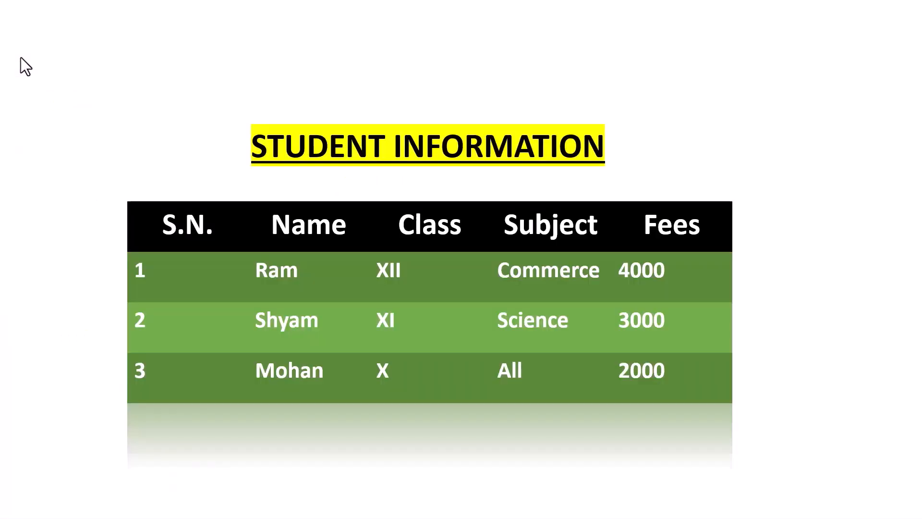
{"action": "left_click", "coordinate": [21, 56]}
{"action": "left_click", "coordinate": [21, 57]}
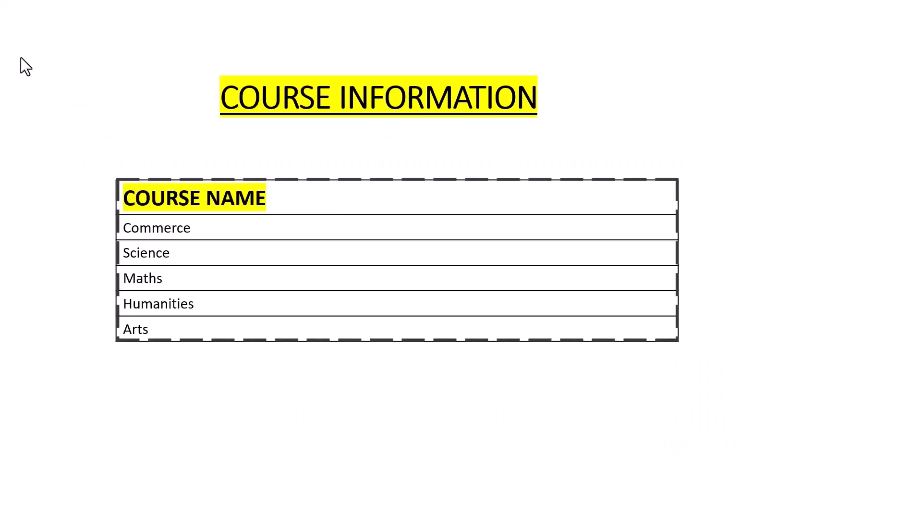